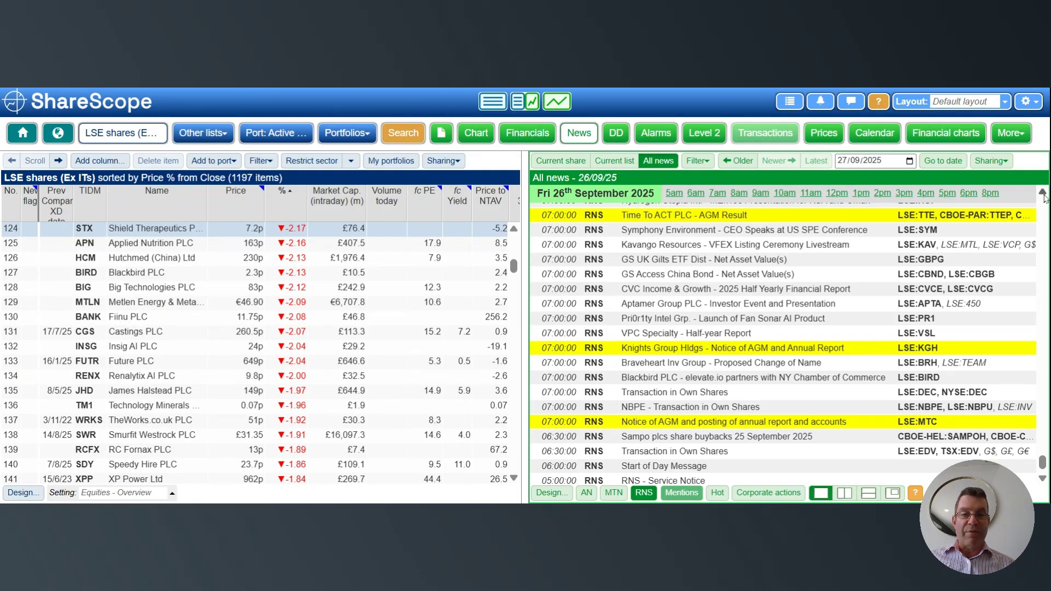
- Look through the early-morning RNS headlines of 26 September and open the general news design settings
drag(1044, 198, 1044, 198)
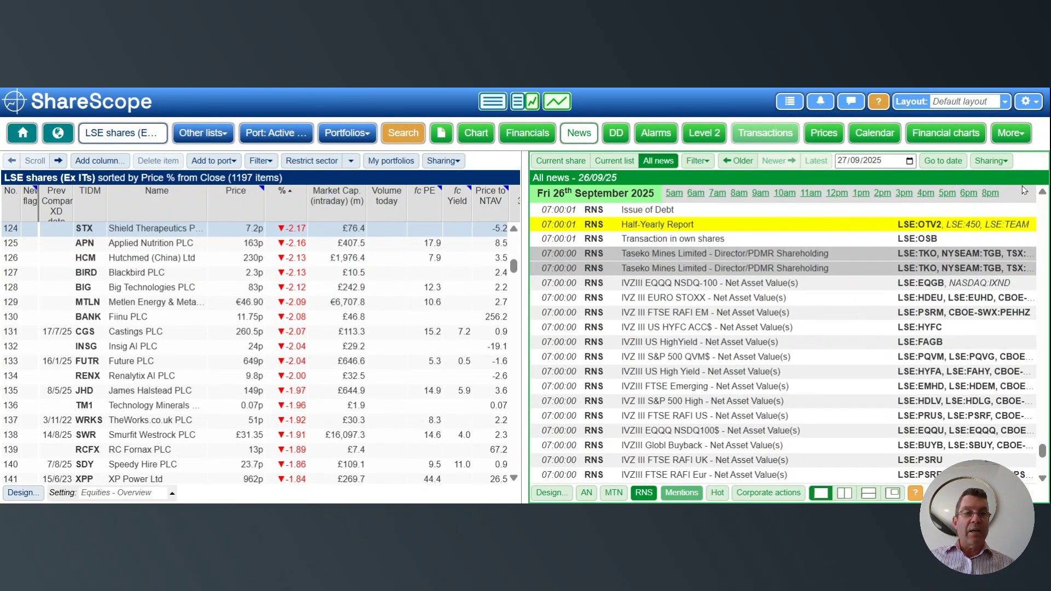
drag(1043, 194, 1043, 195)
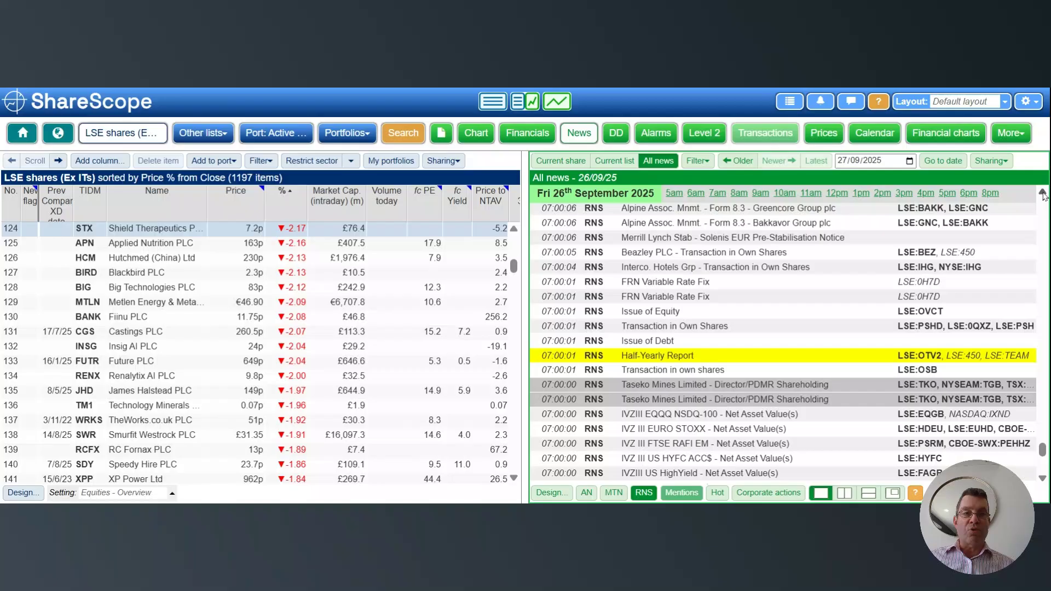
scroll(938, 228, up, 4)
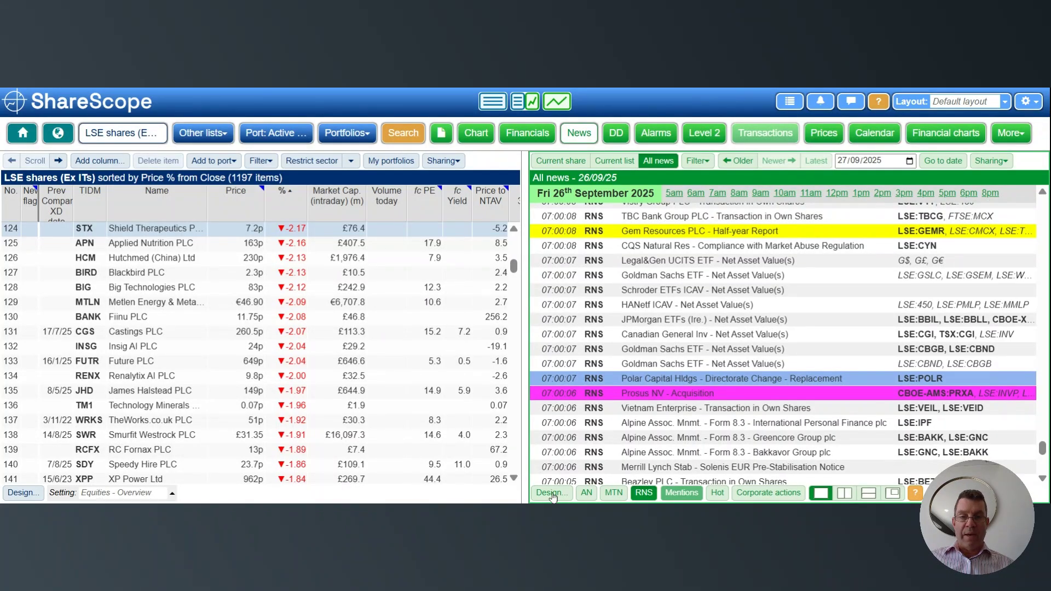
click(552, 493)
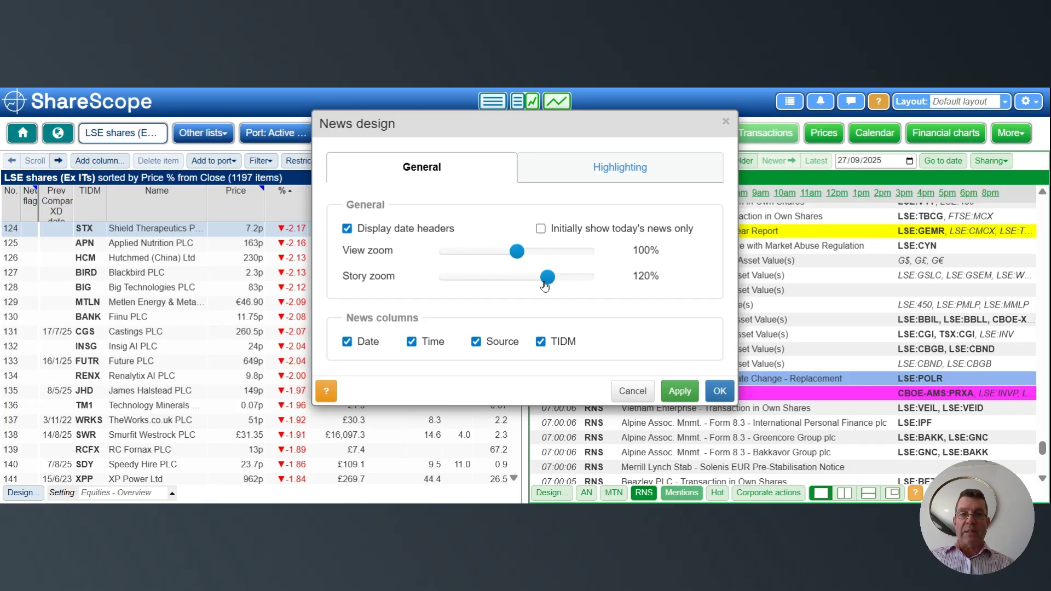
mouse_move(546, 285)
mouse_down()
mouse_move(518, 278)
mouse_move(552, 281)
mouse_up()
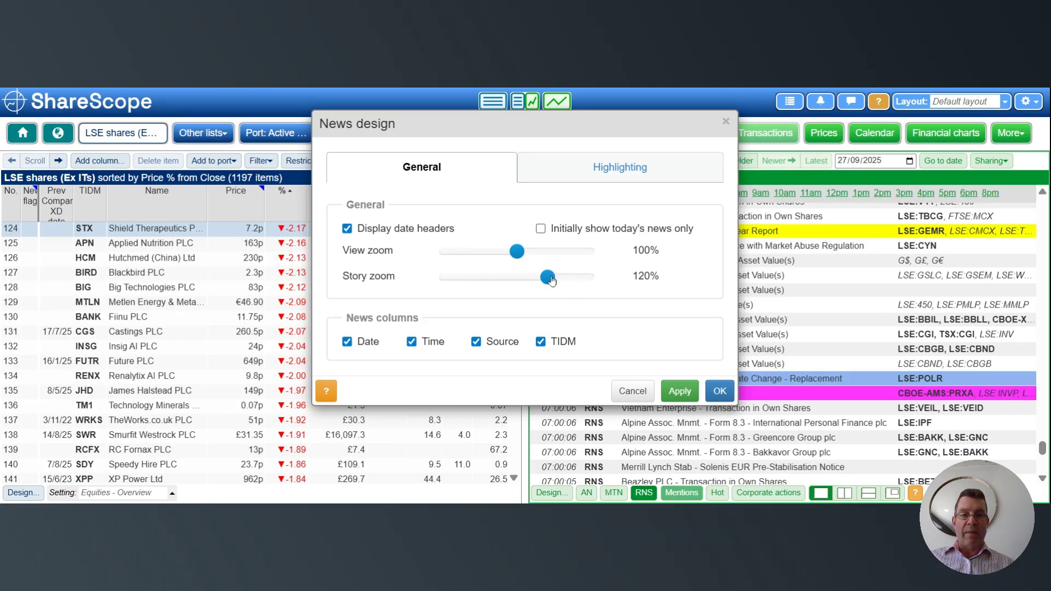
- Review the news highlighting rules, checking the phrases, colours and headline or story scope of each group
click(618, 173)
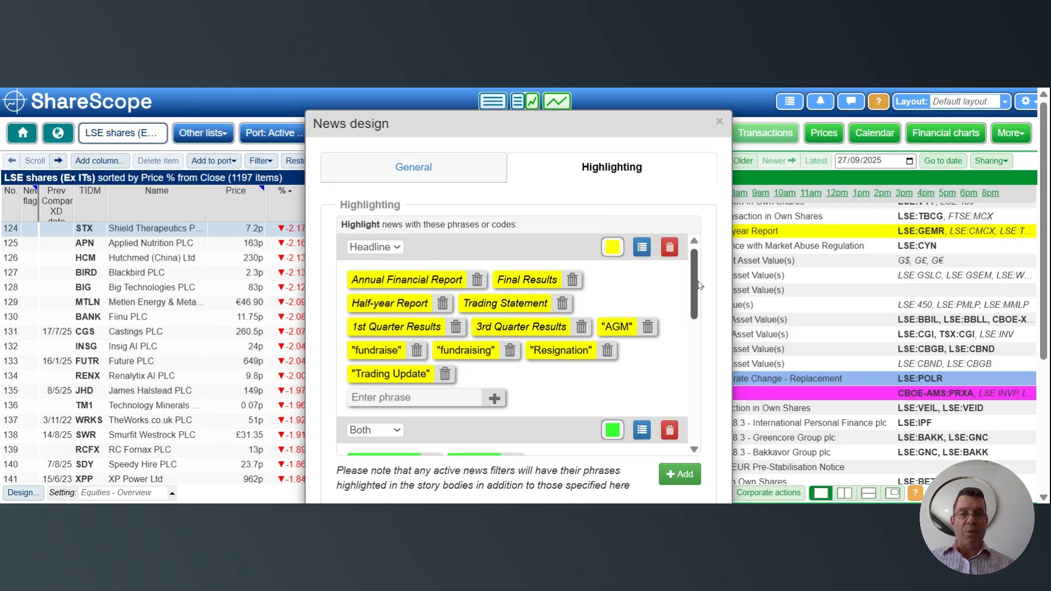
drag(700, 285, 701, 332)
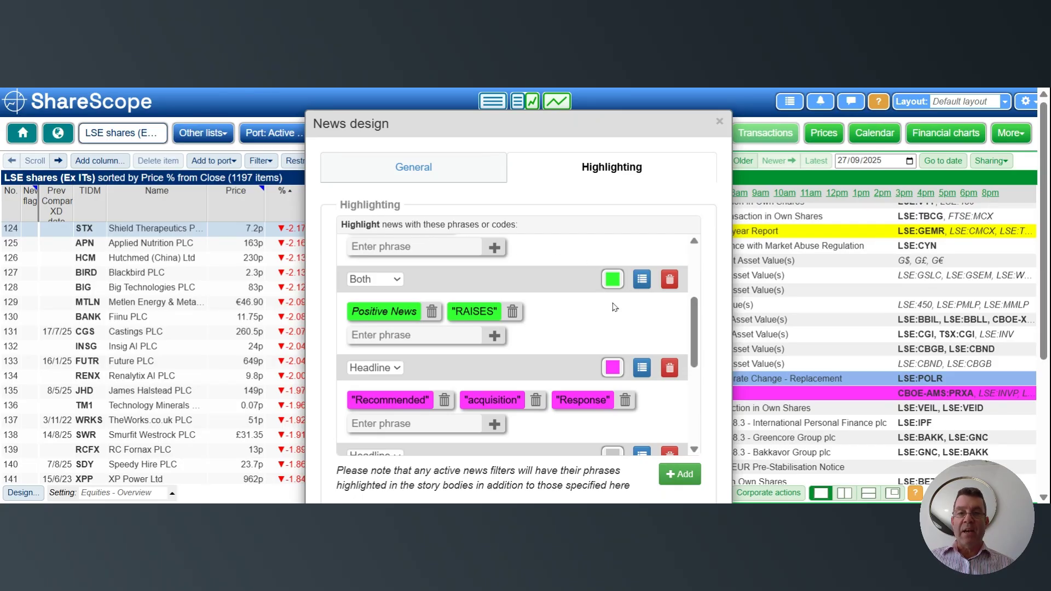
click(393, 282)
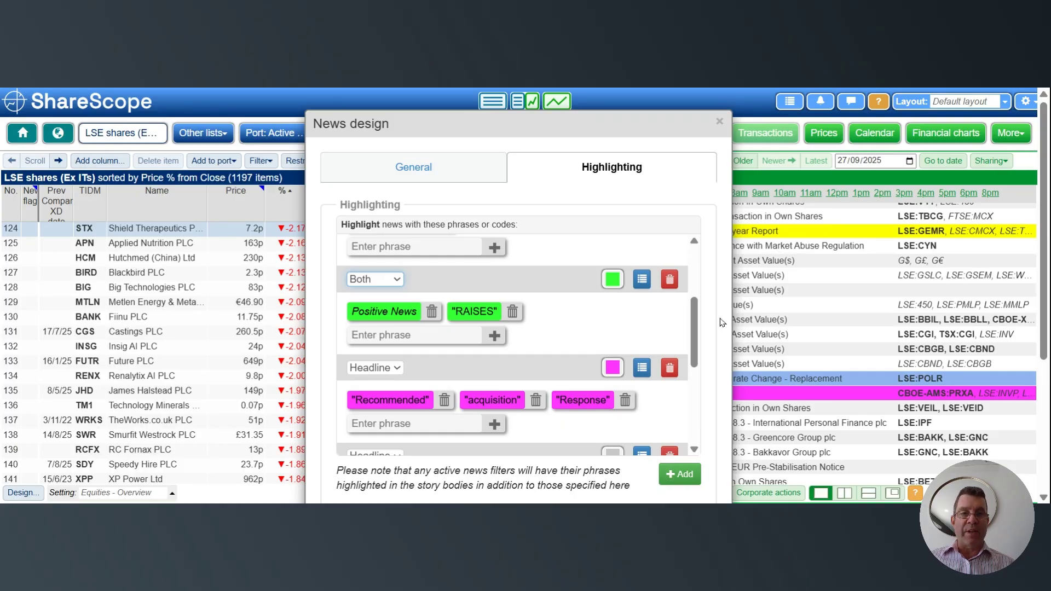
drag(699, 323, 699, 356)
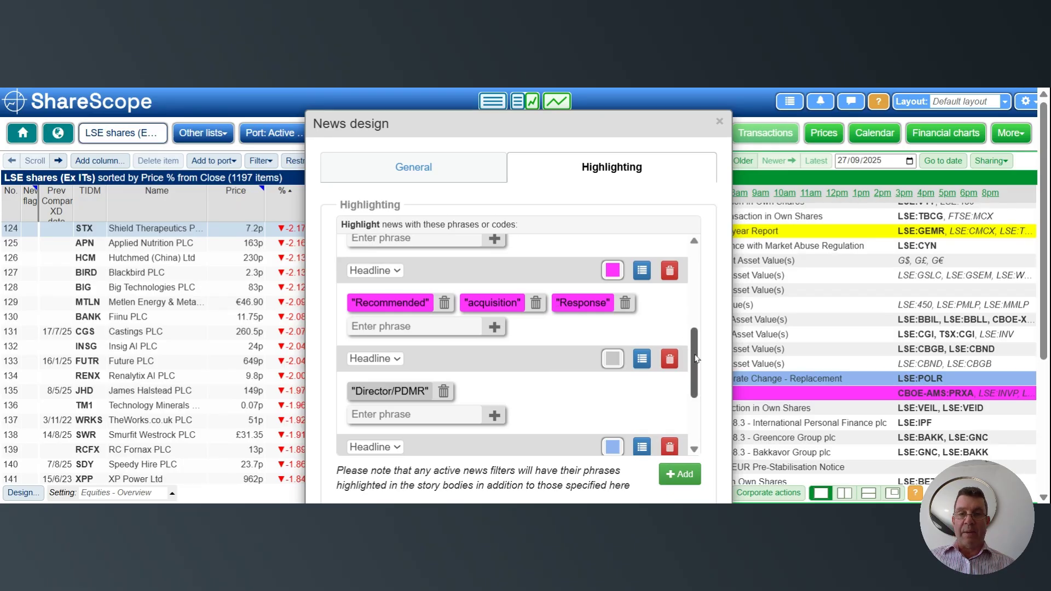
drag(696, 355, 698, 403)
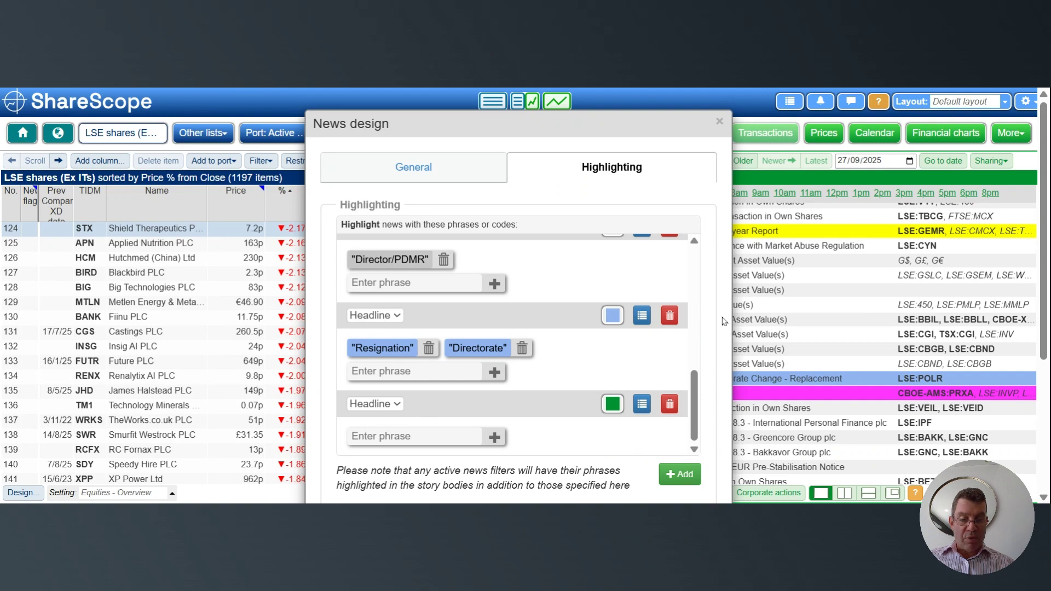
- Turn off highlighting of the company name when viewing current share news and accept the news design settings
scroll(724, 322, down, 1)
scroll(724, 321, down, 2)
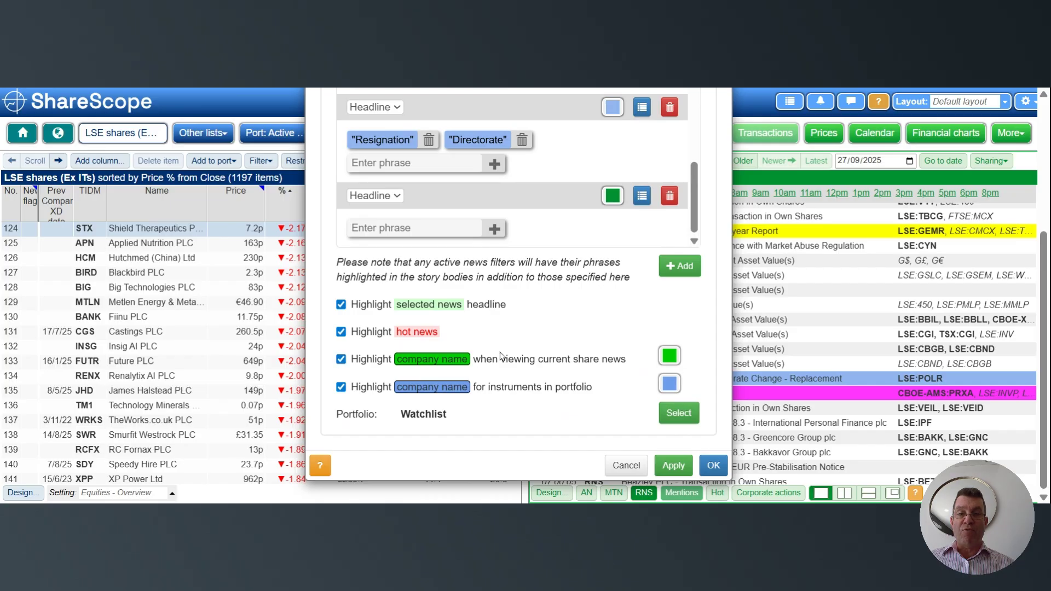
click(341, 361)
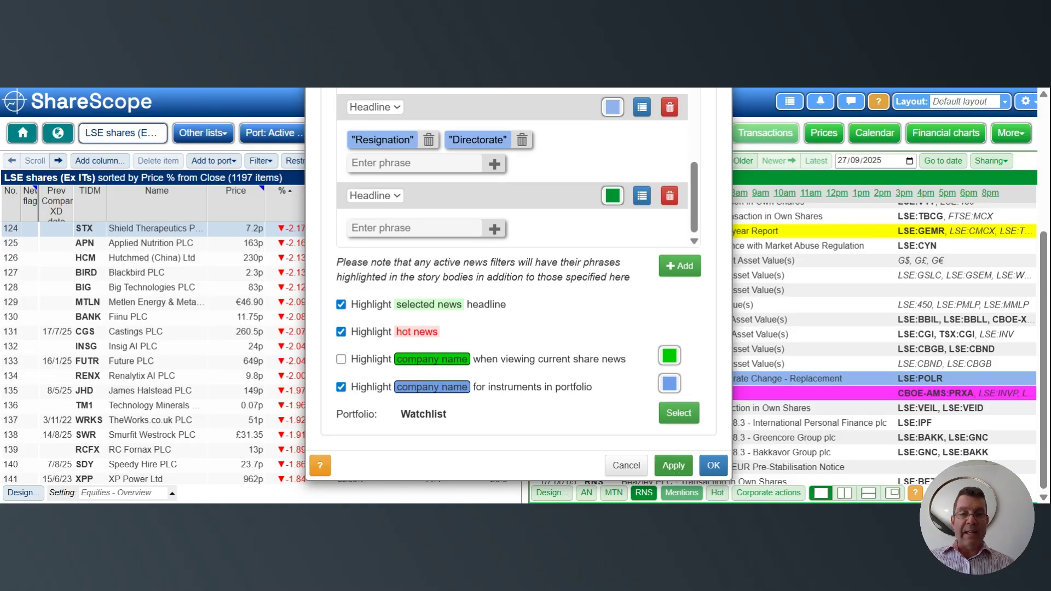
click(714, 466)
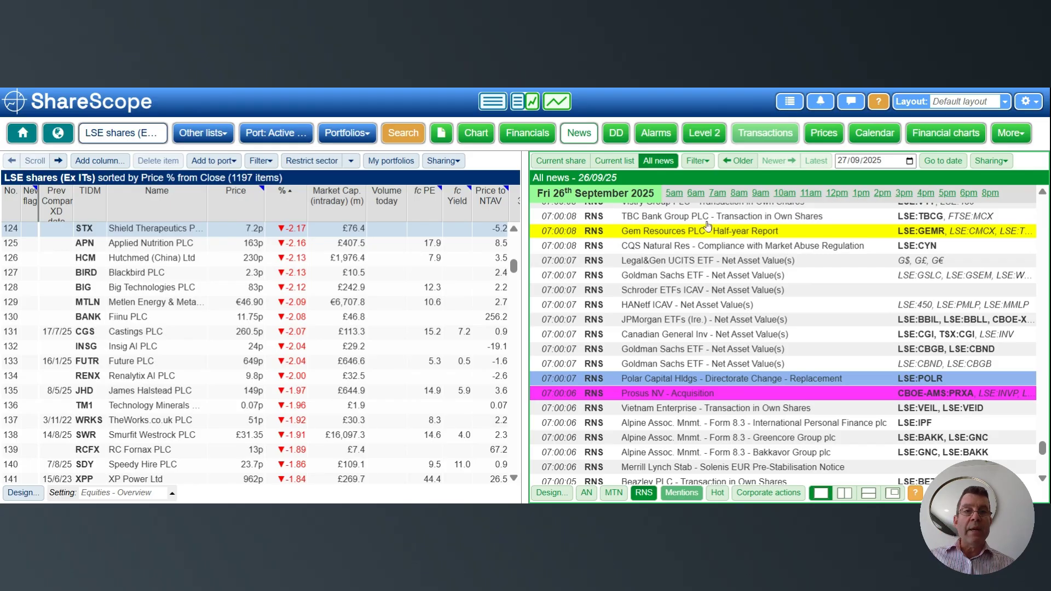
- Apply the saved filter "Remove all clutter" to all news
click(698, 161)
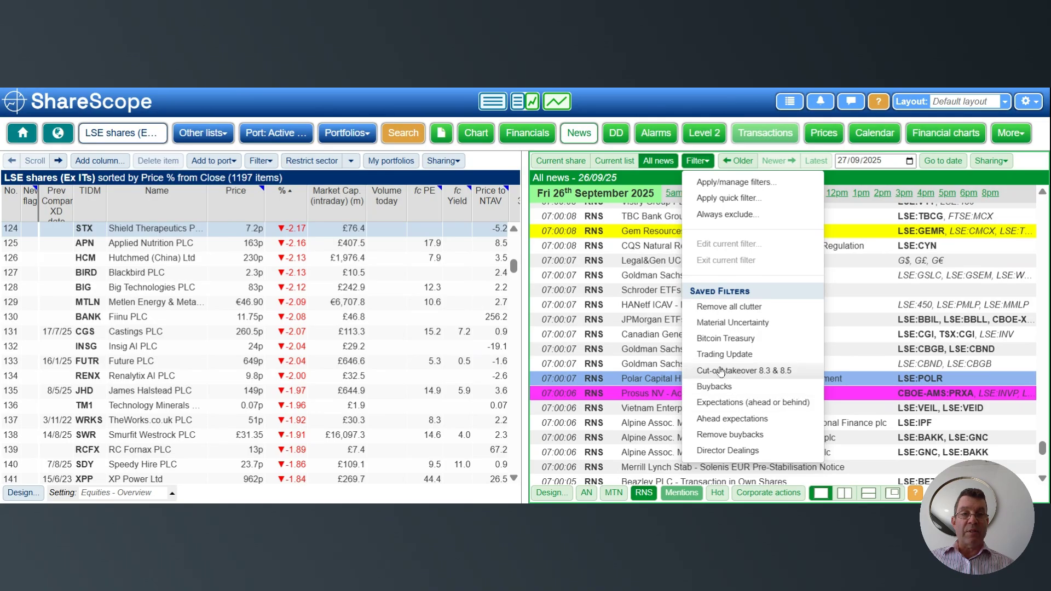
click(728, 308)
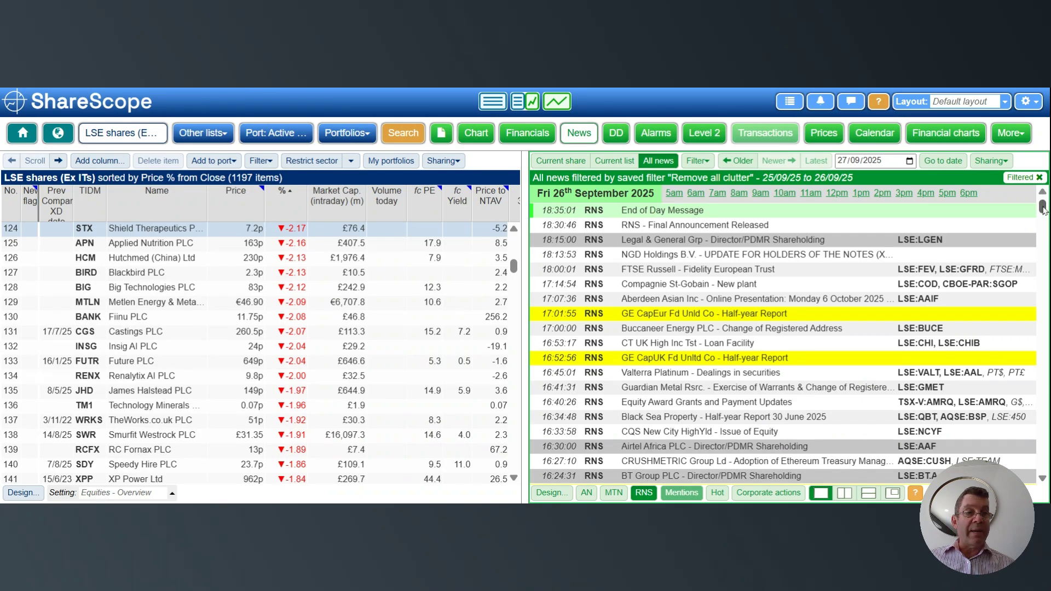
- Read through the filtered 26 September headlines, working back up from the earliest announcements through the 7am releases
drag(1043, 207, 1045, 310)
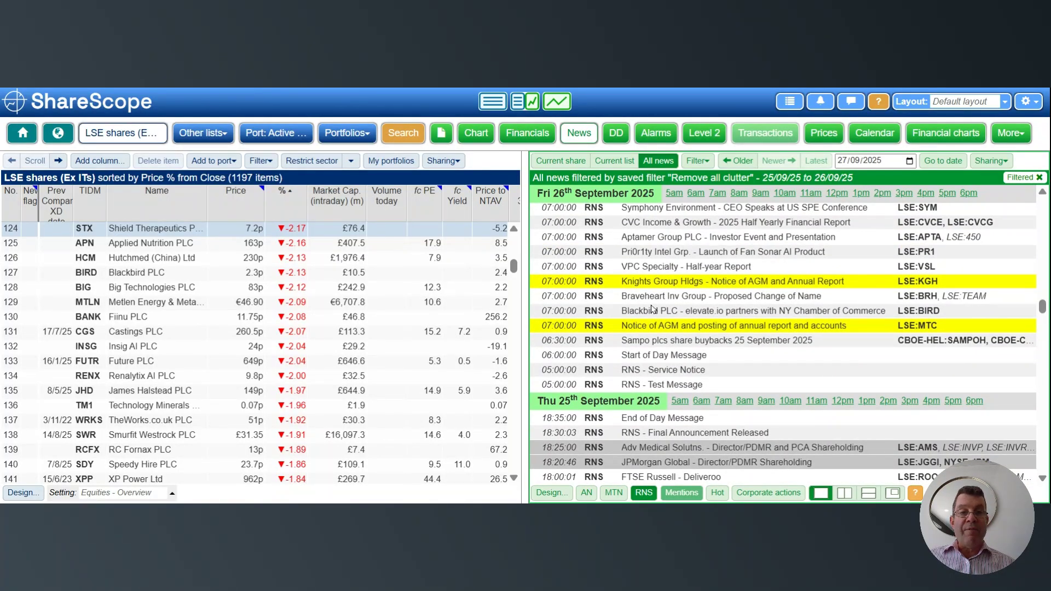
click(1044, 193)
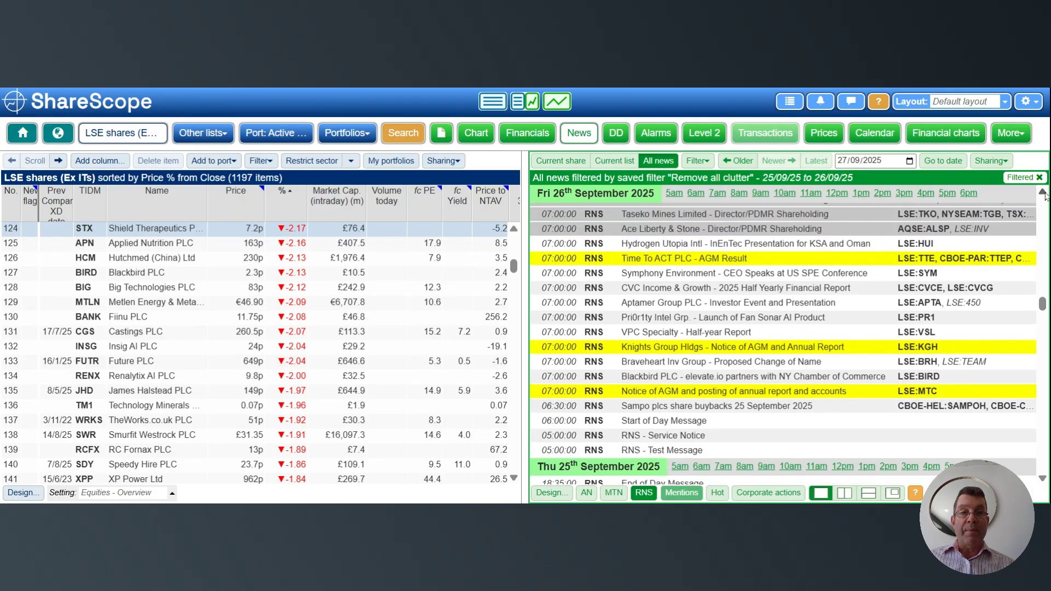
click(1044, 193)
click(1043, 193)
click(1044, 193)
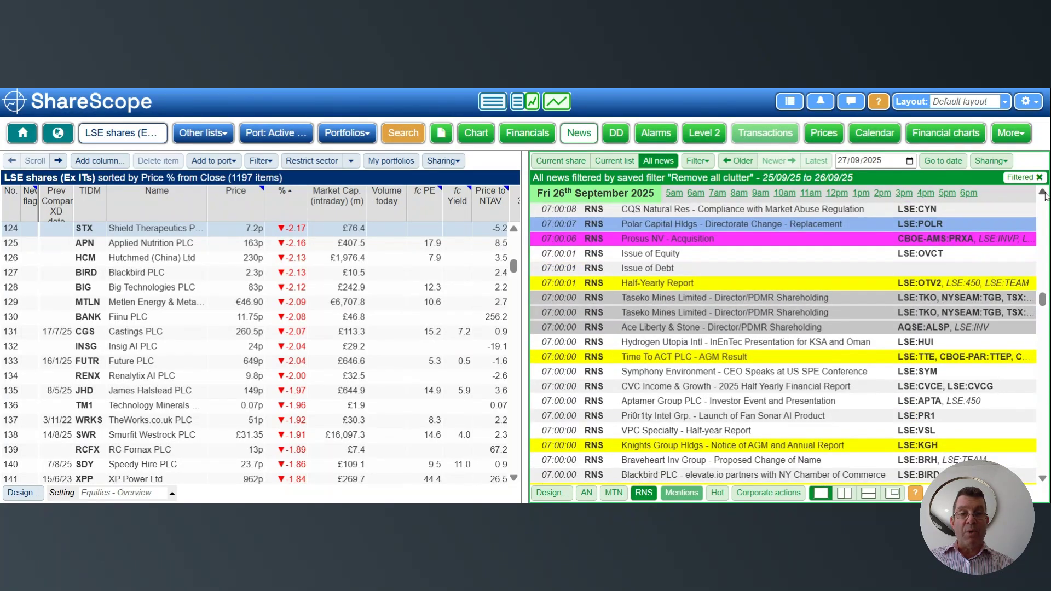
click(1044, 193)
click(1043, 192)
click(1043, 193)
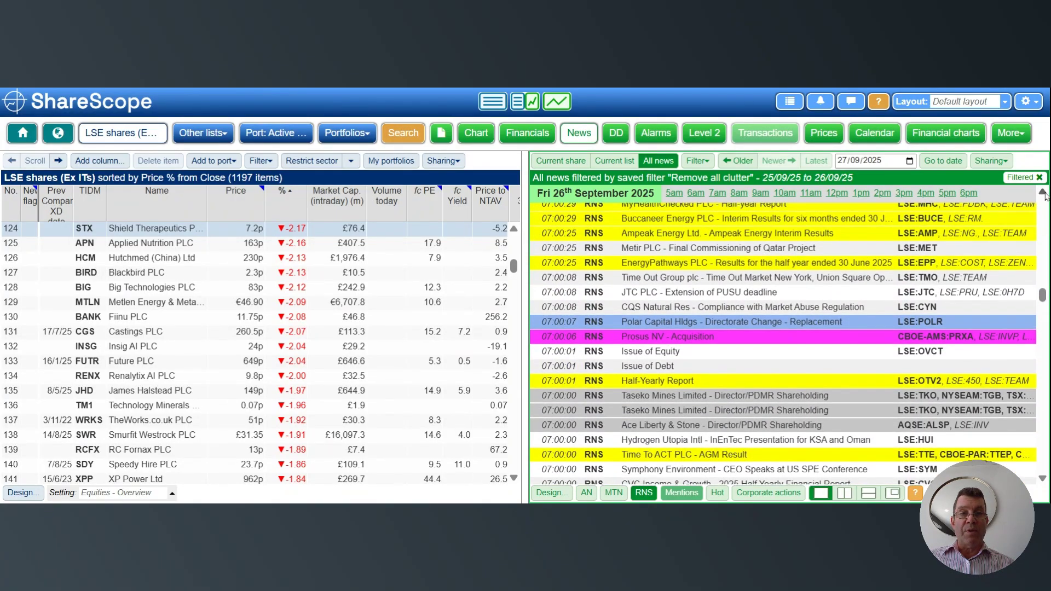
click(1043, 193)
click(1044, 193)
click(1043, 193)
click(1043, 192)
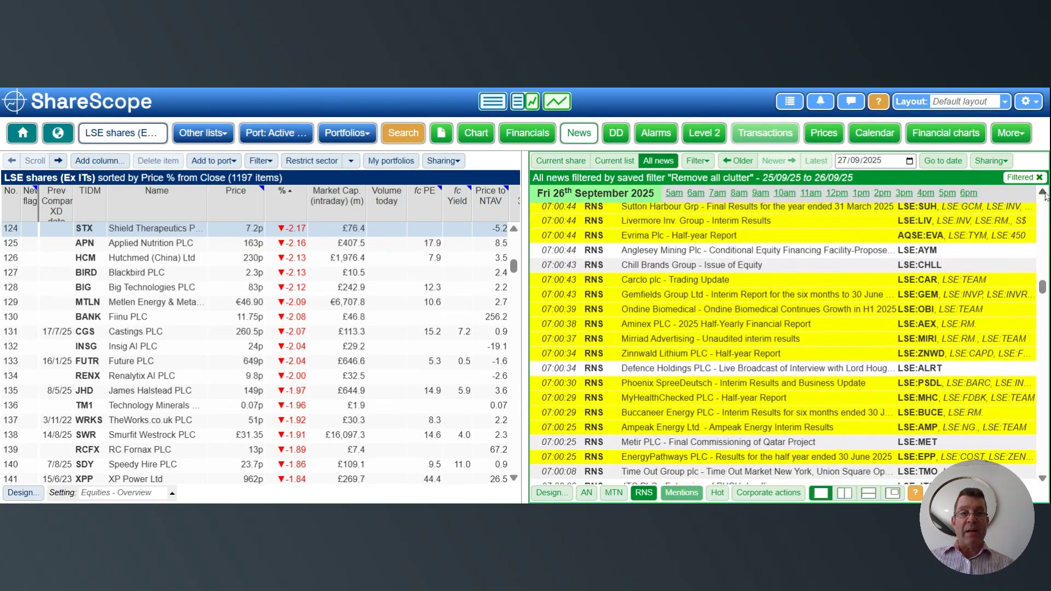
click(1043, 193)
click(1043, 193)
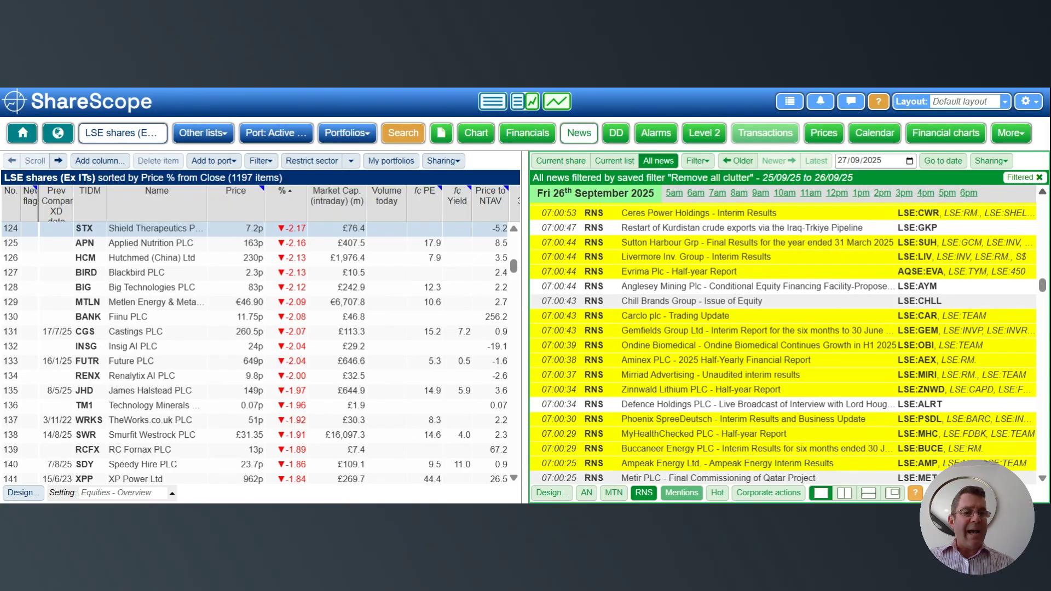
click(1043, 193)
click(1043, 192)
click(1043, 193)
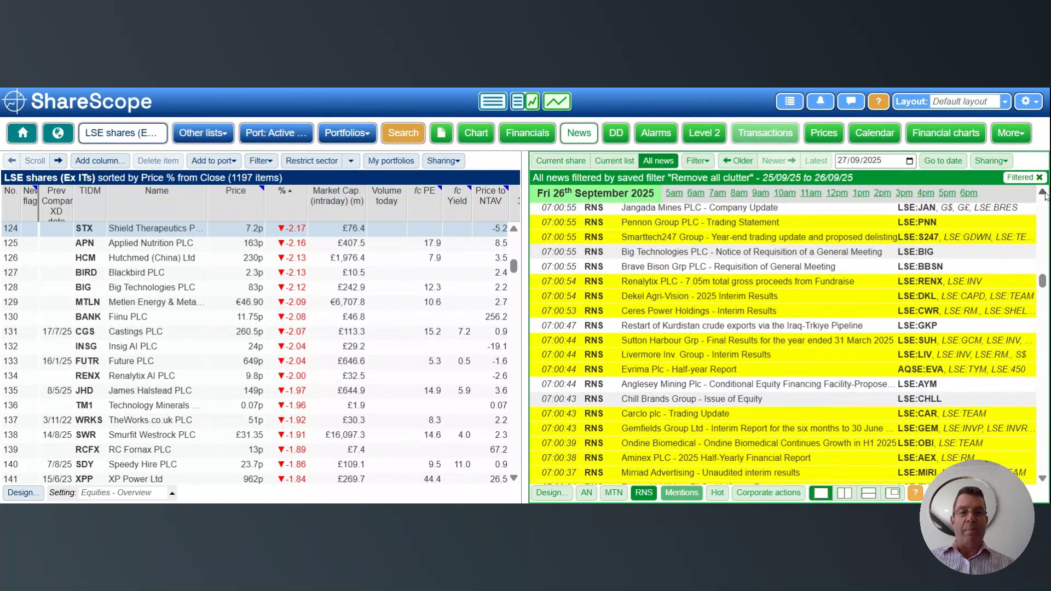
click(1043, 193)
click(1044, 193)
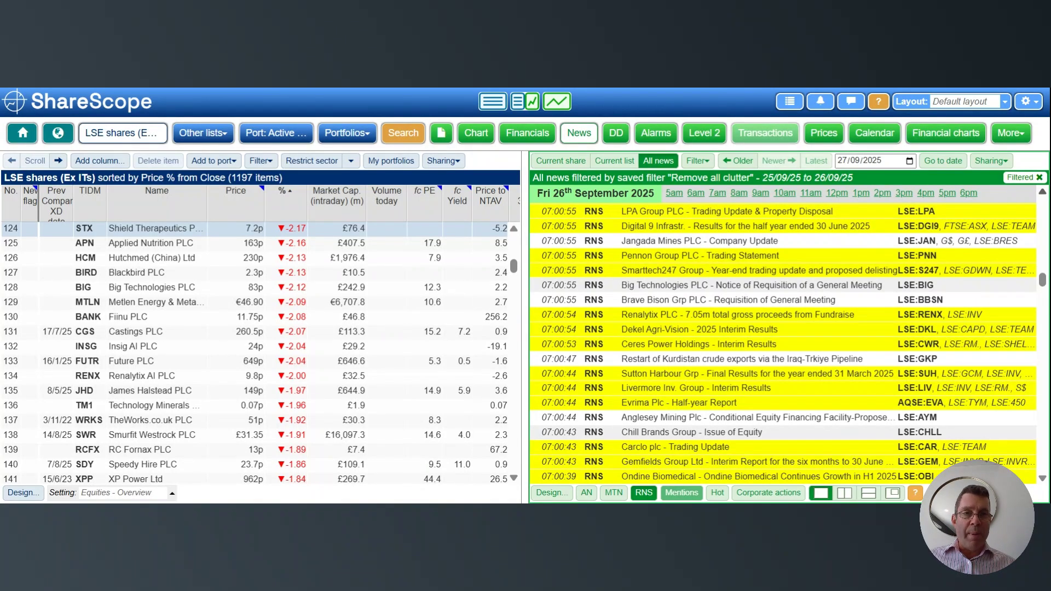
click(1044, 195)
click(1044, 194)
click(1045, 194)
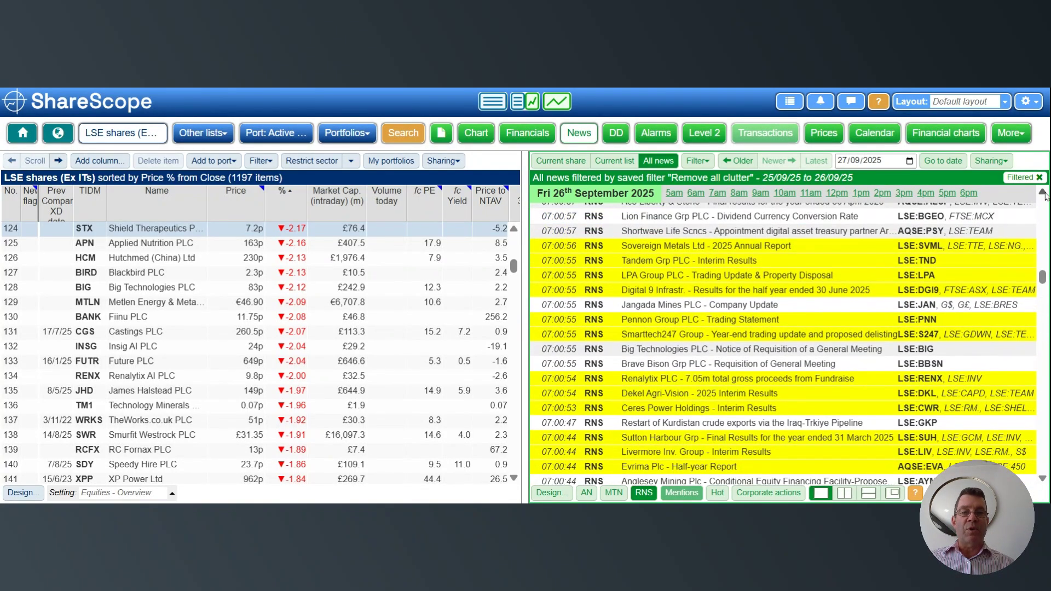
click(1045, 194)
click(1044, 195)
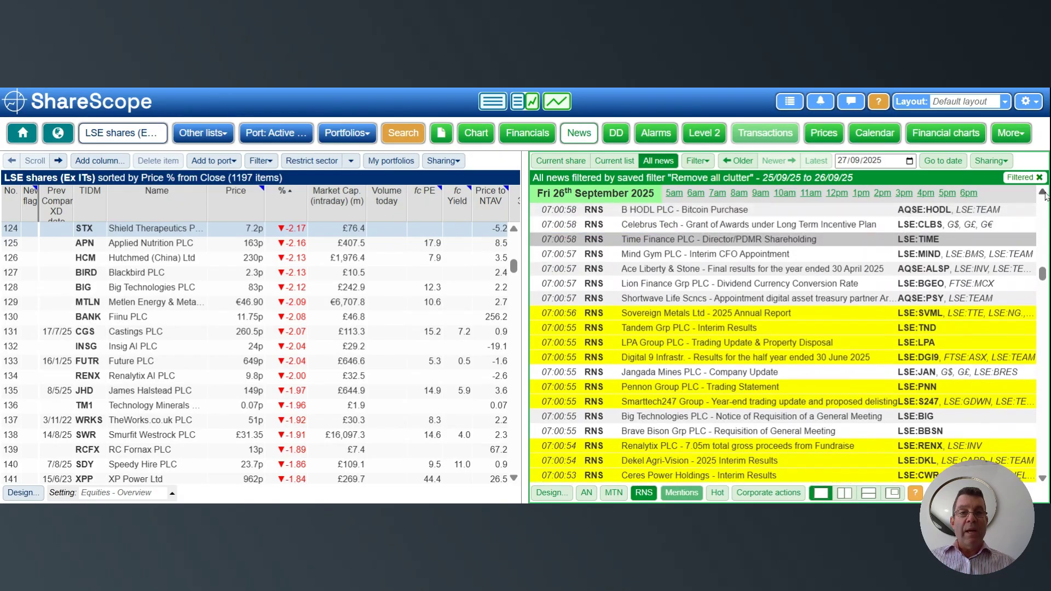
click(1044, 195)
click(1044, 194)
click(1044, 194)
click(1044, 194)
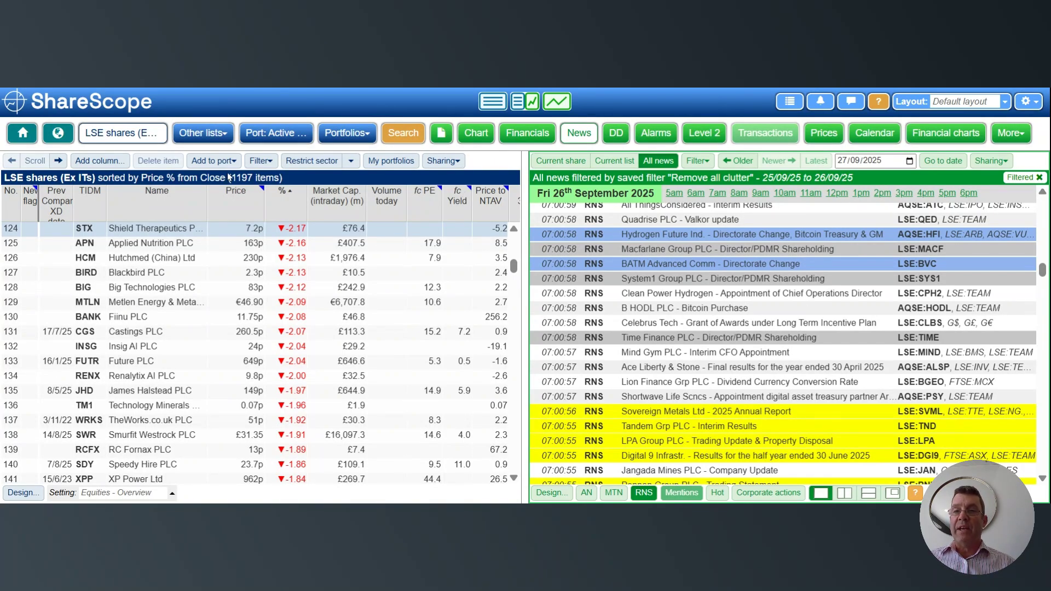
- Switch the share list to the London Stock Exchange "LSE shares" list
click(200, 139)
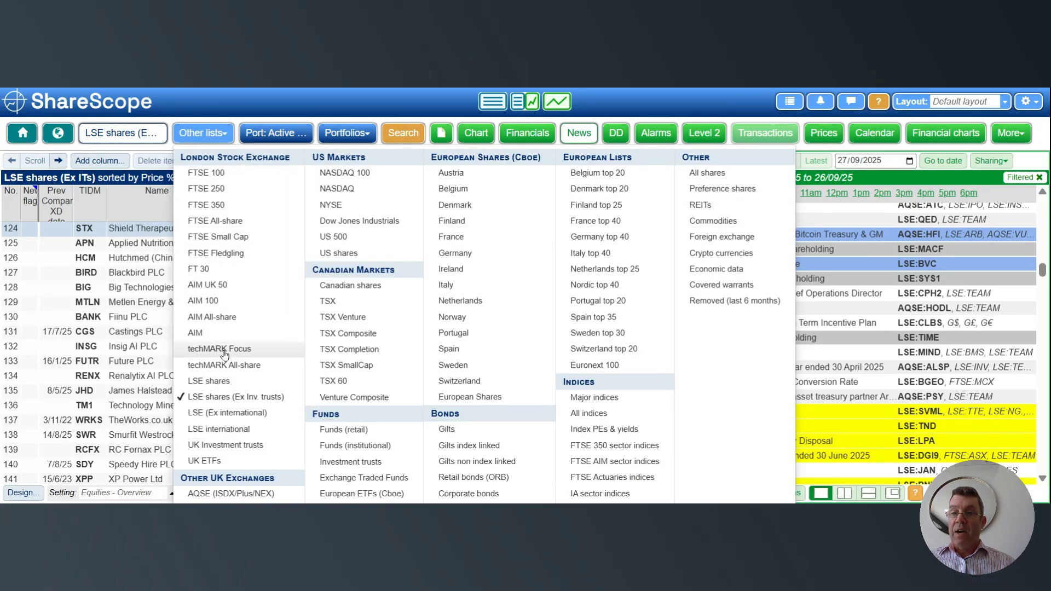
click(241, 383)
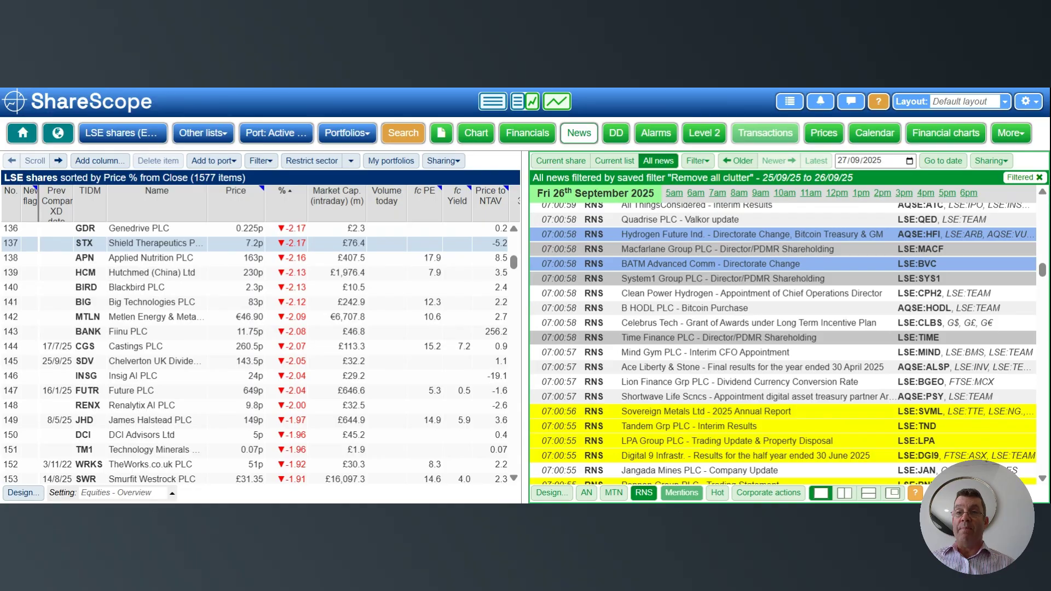
- Start a quick filter on the share list and add the general criterion Market cap. (Current)
click(265, 160)
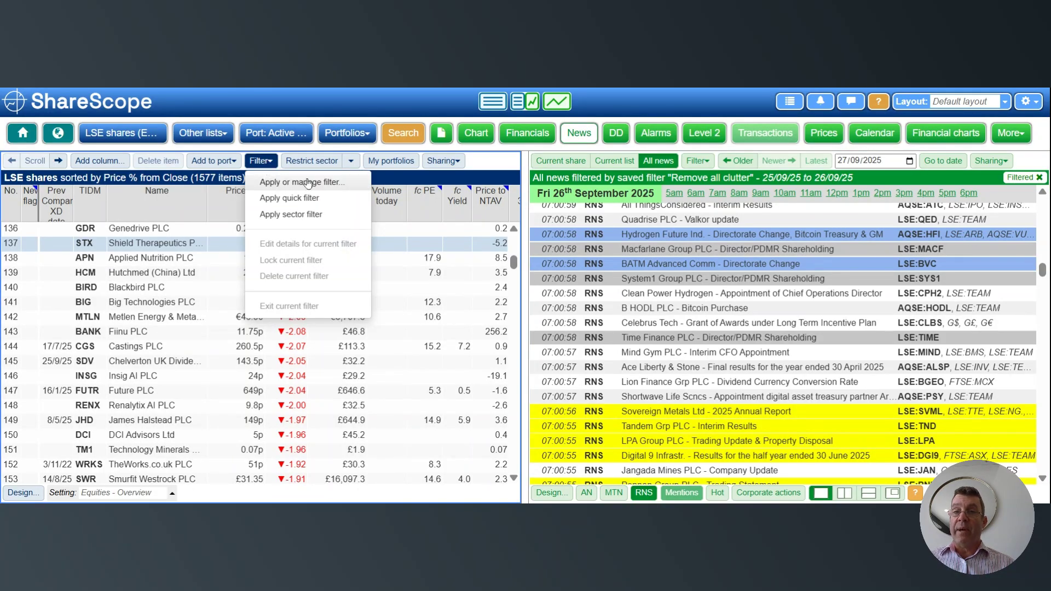
click(310, 200)
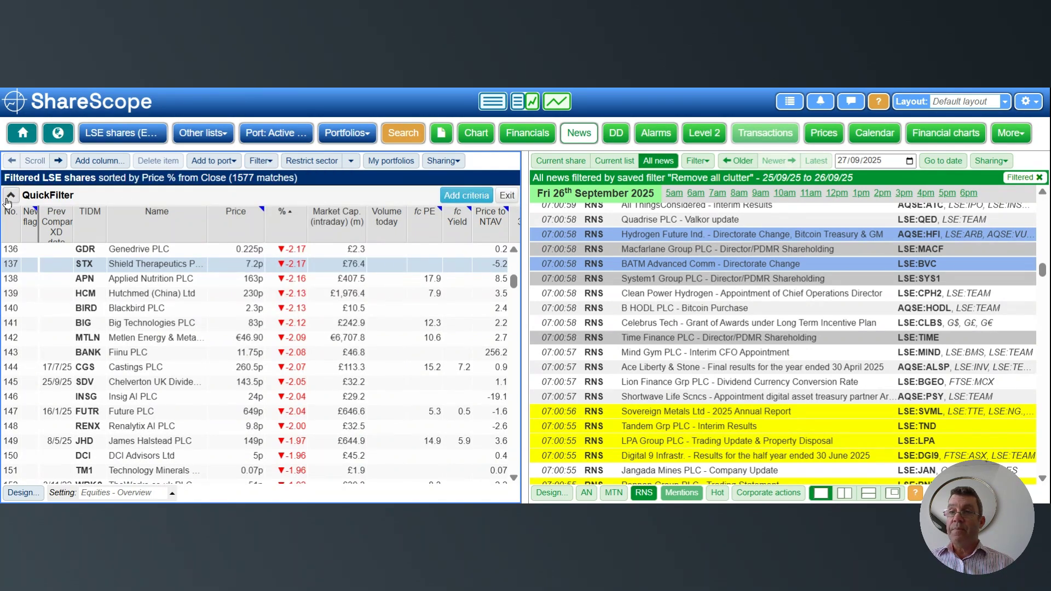
click(472, 196)
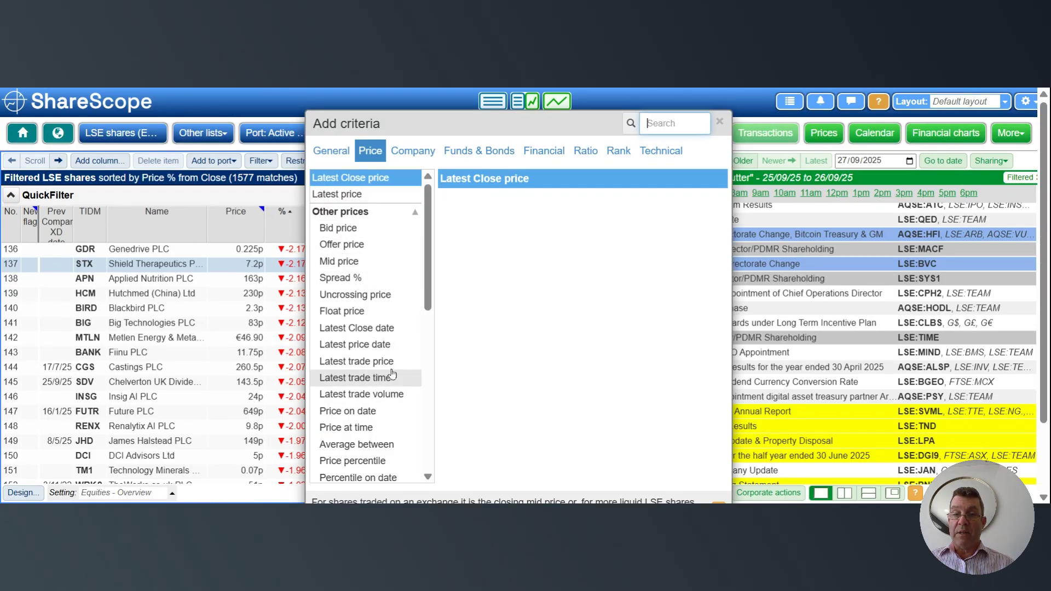
drag(429, 273, 429, 313)
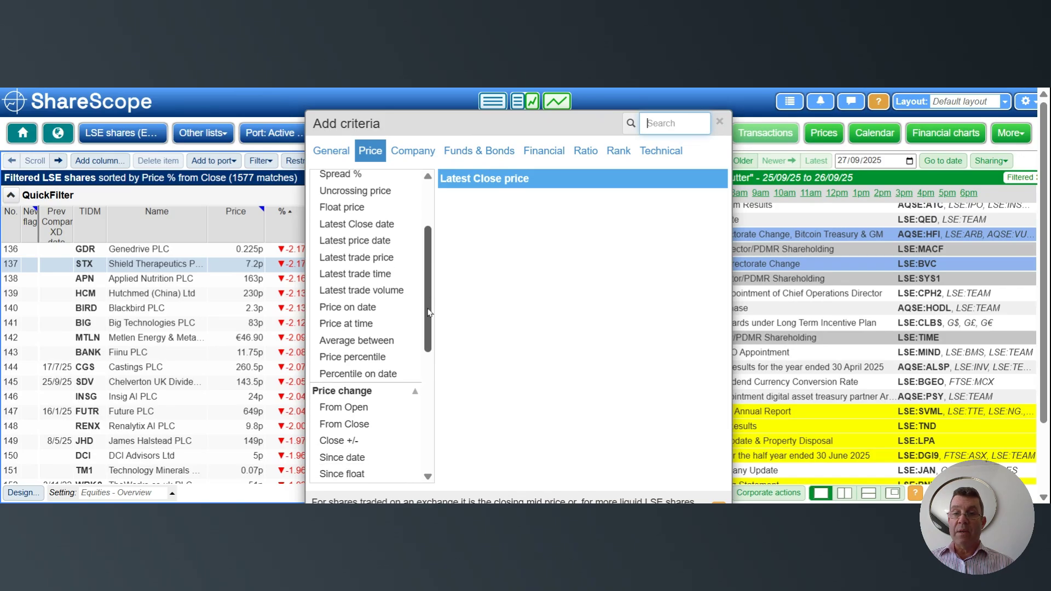
click(331, 154)
click(342, 195)
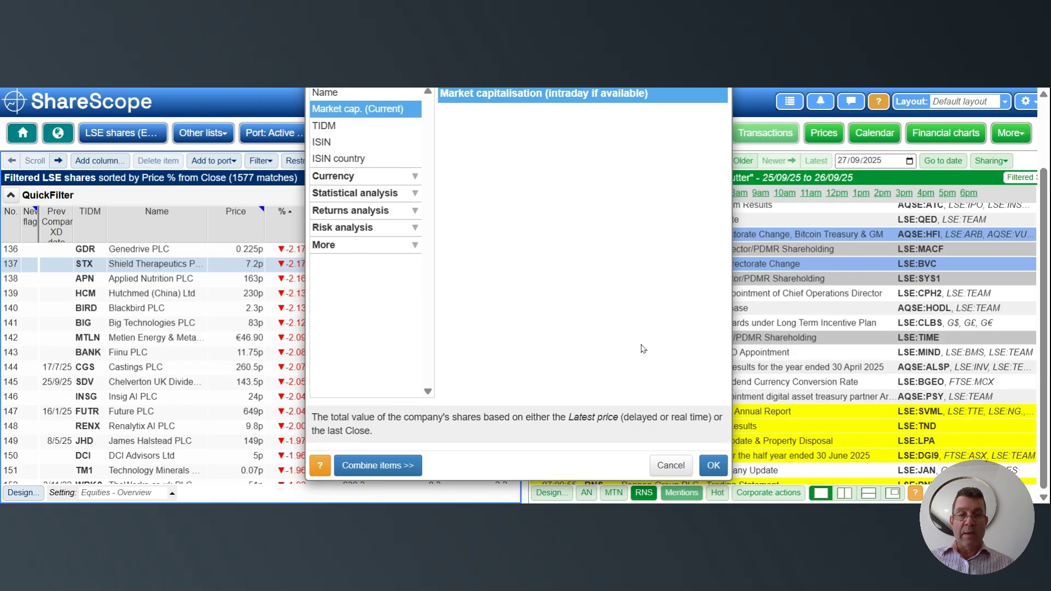
click(714, 465)
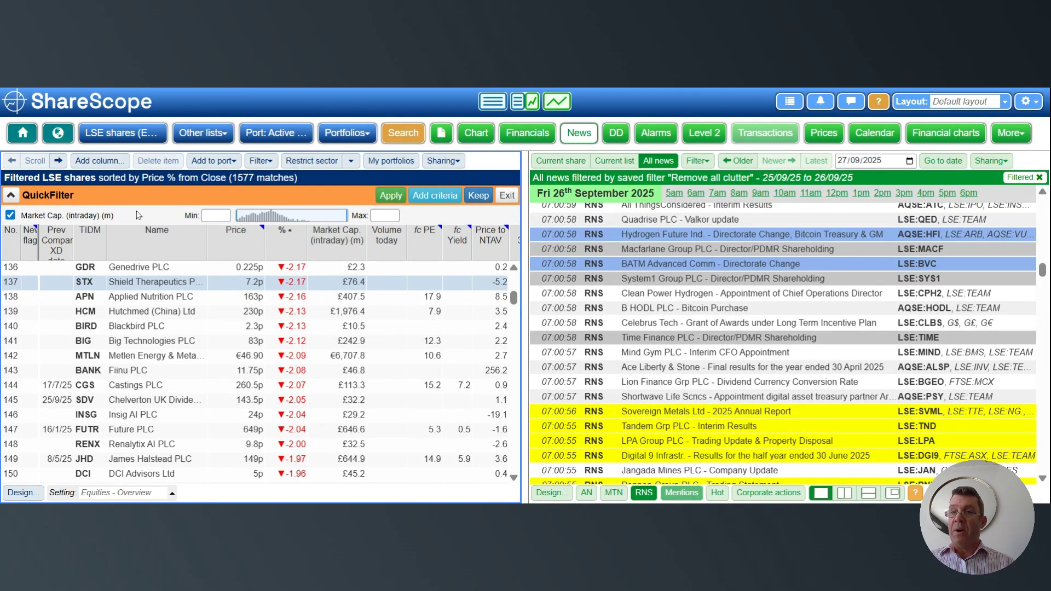
- Set the quick filter's minimum market cap to 15 million and apply it to the LSE share list
click(216, 215)
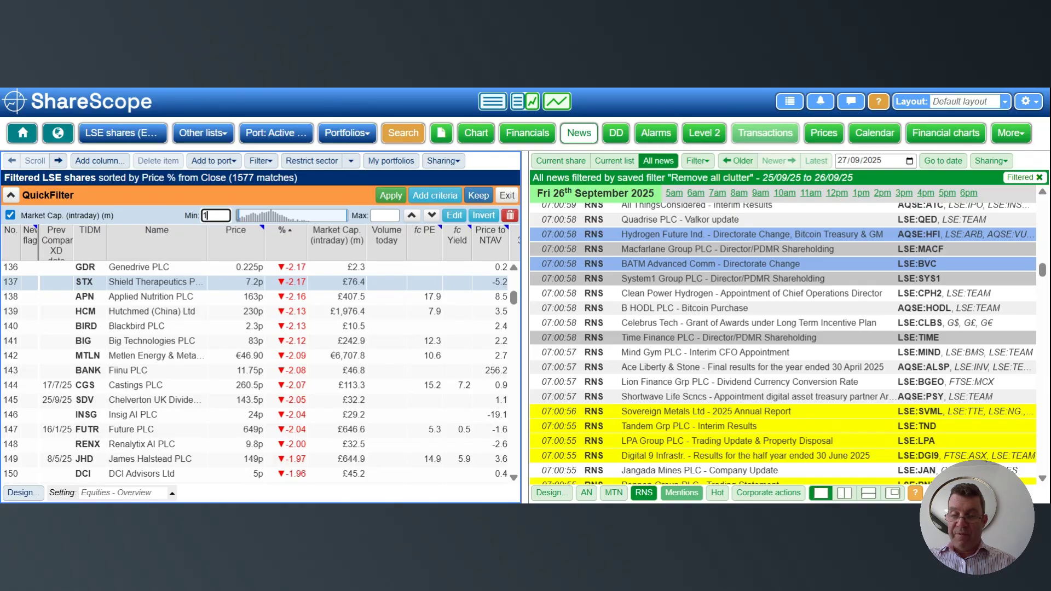
text(15)
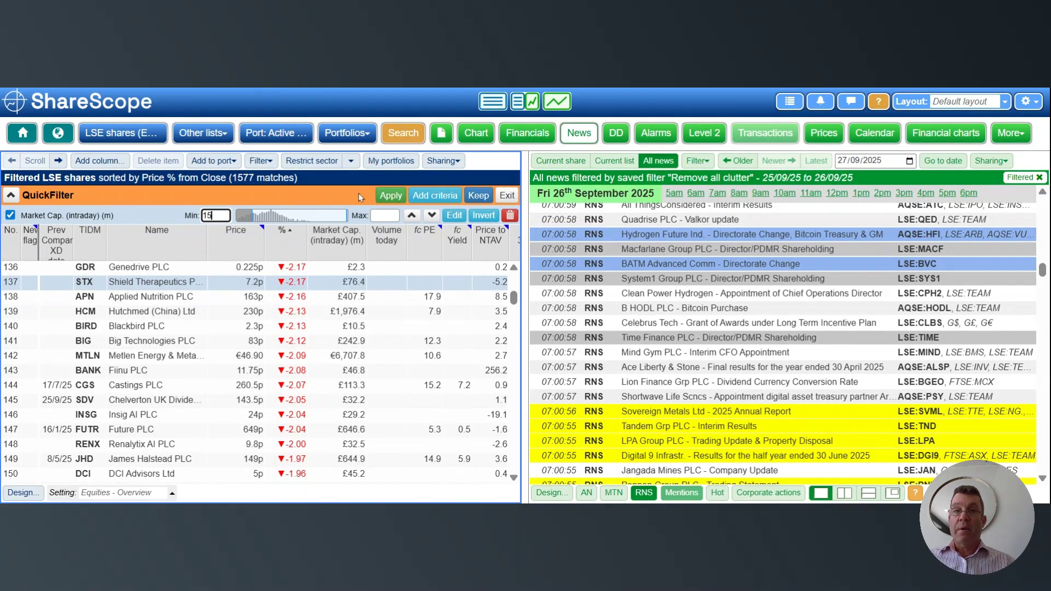
click(375, 196)
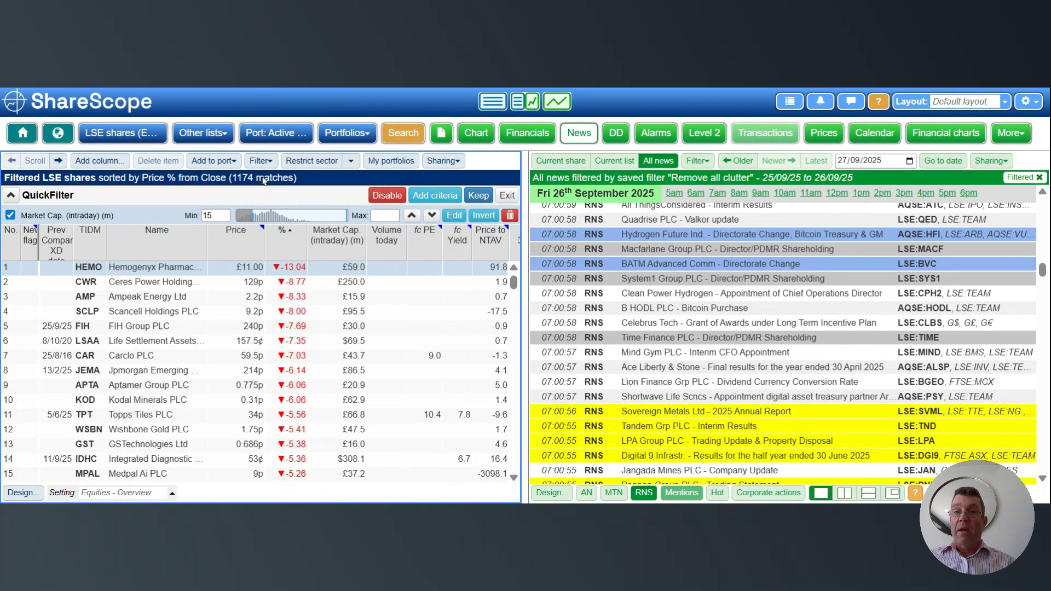
- Set the quick filter's minimum market cap to 25 million and reapply it to the share list
double_click(216, 216)
text(2)
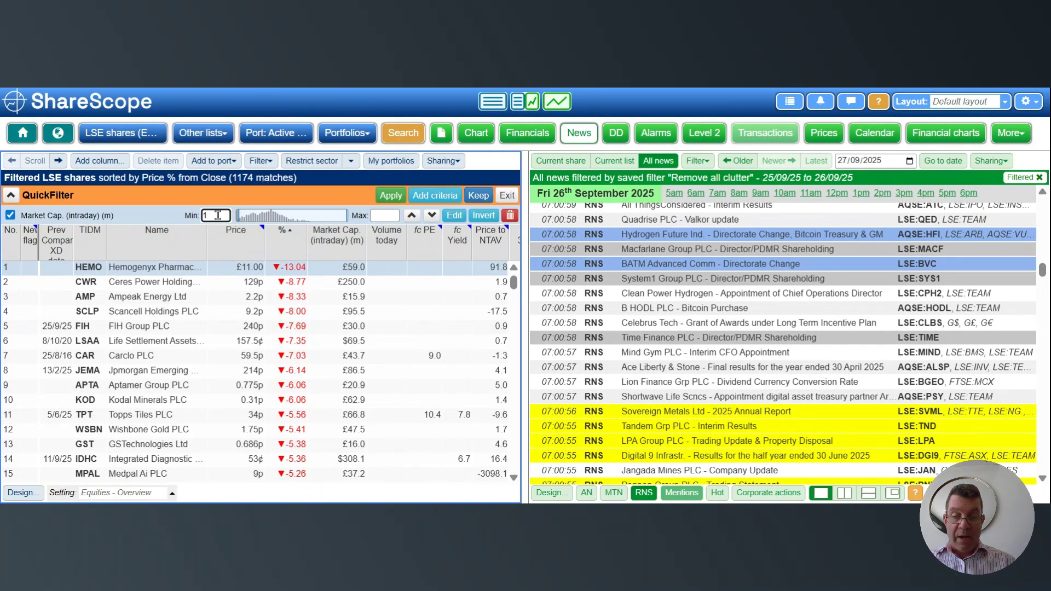
text(5)
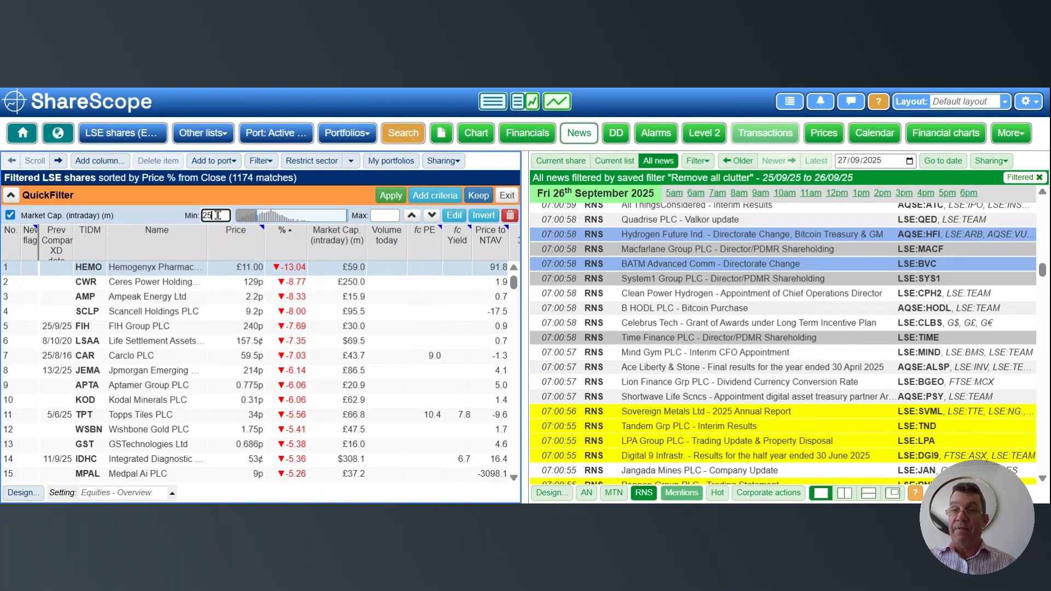
click(389, 195)
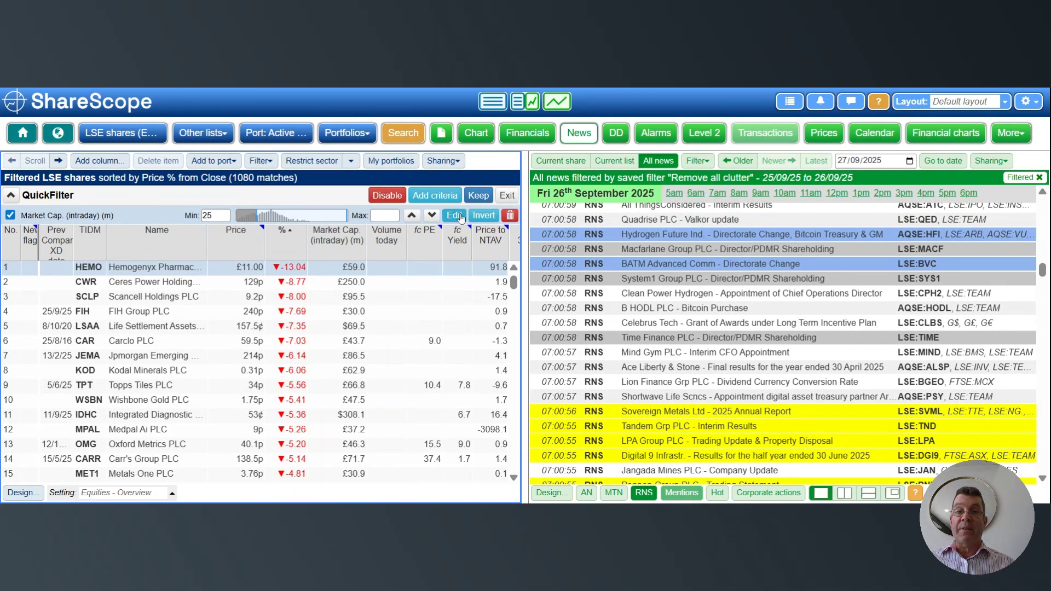
- Add the company criterion Sector to the quick filter
click(435, 200)
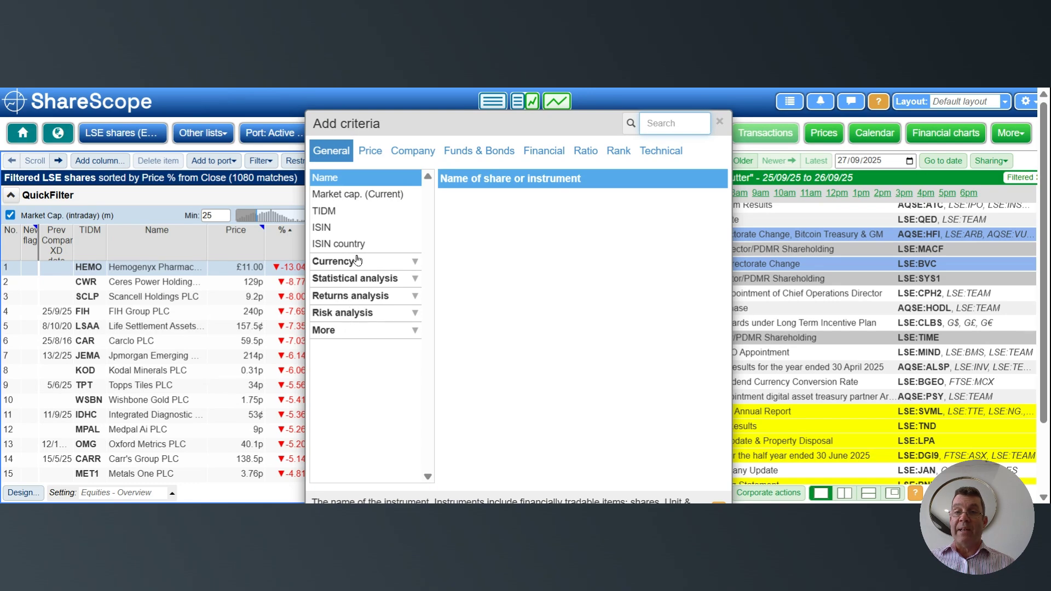
click(406, 152)
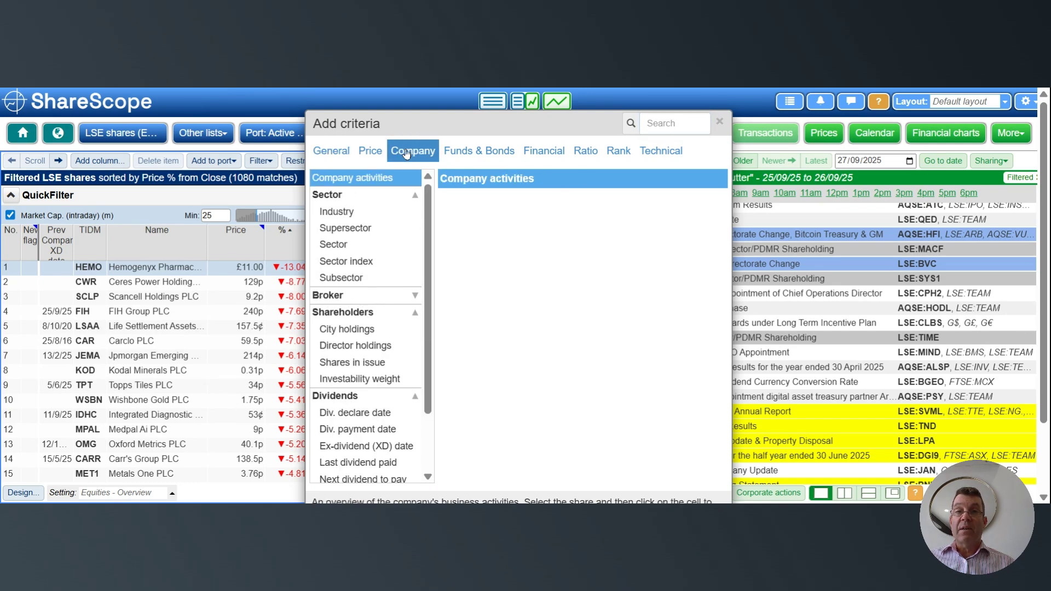
click(341, 248)
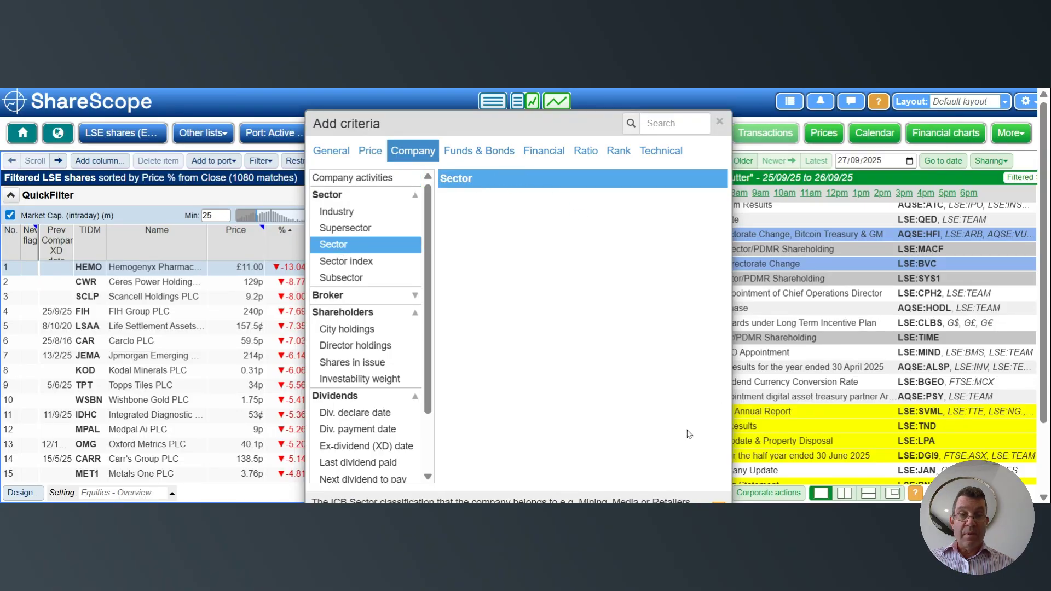
scroll(688, 435, down, 3)
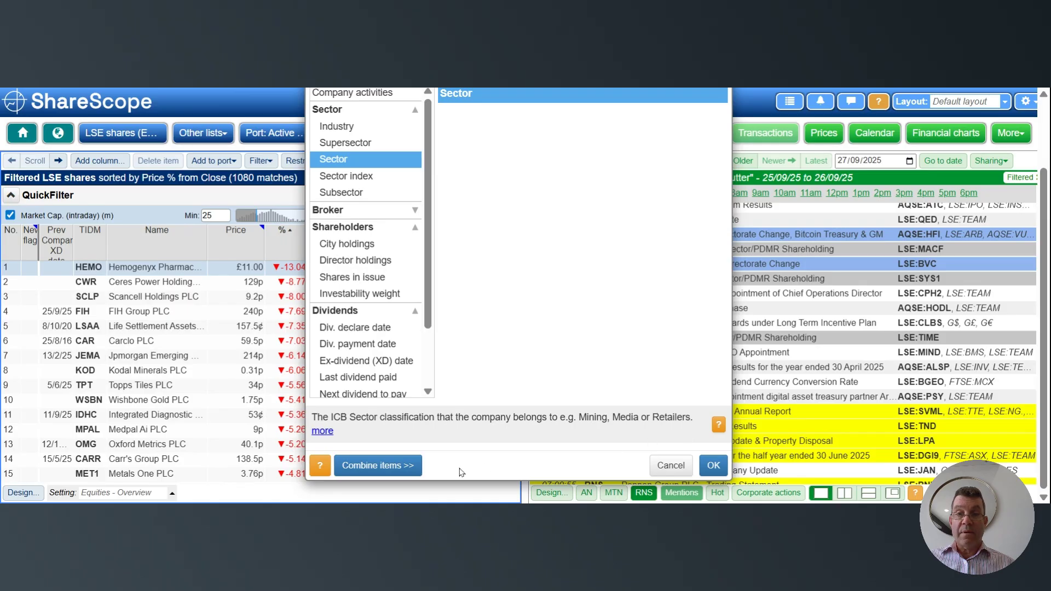
click(714, 465)
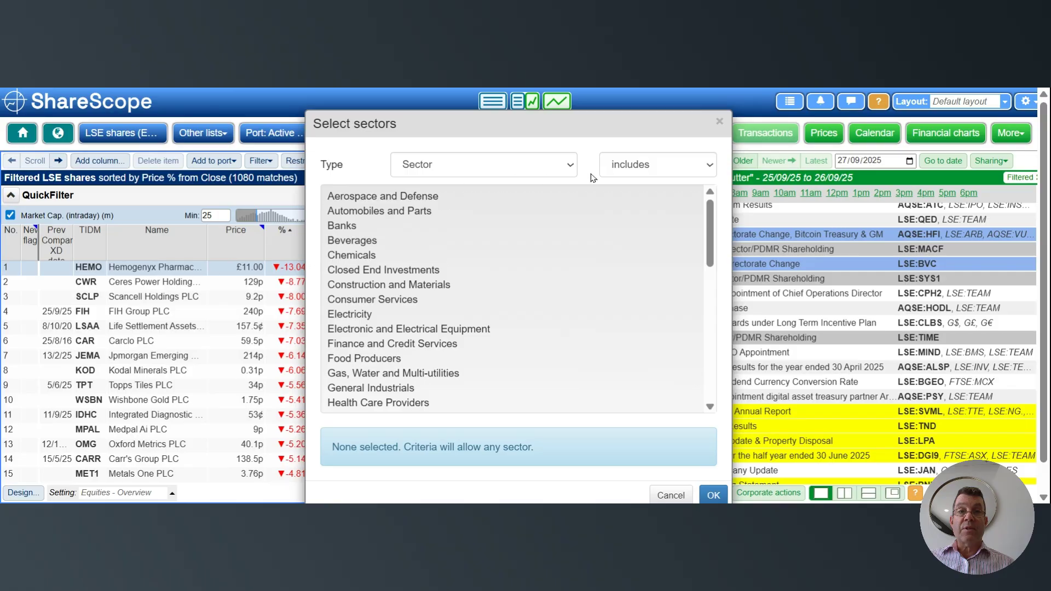
- Set the sector criterion to "excludes" and select Banks and Closed End Investments
click(647, 172)
click(638, 184)
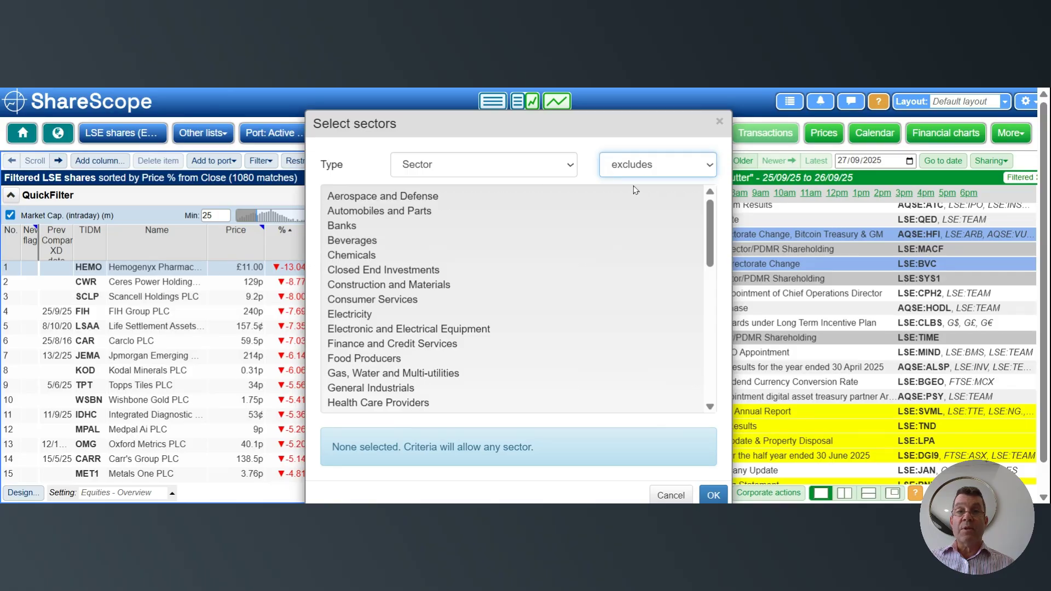
click(353, 227)
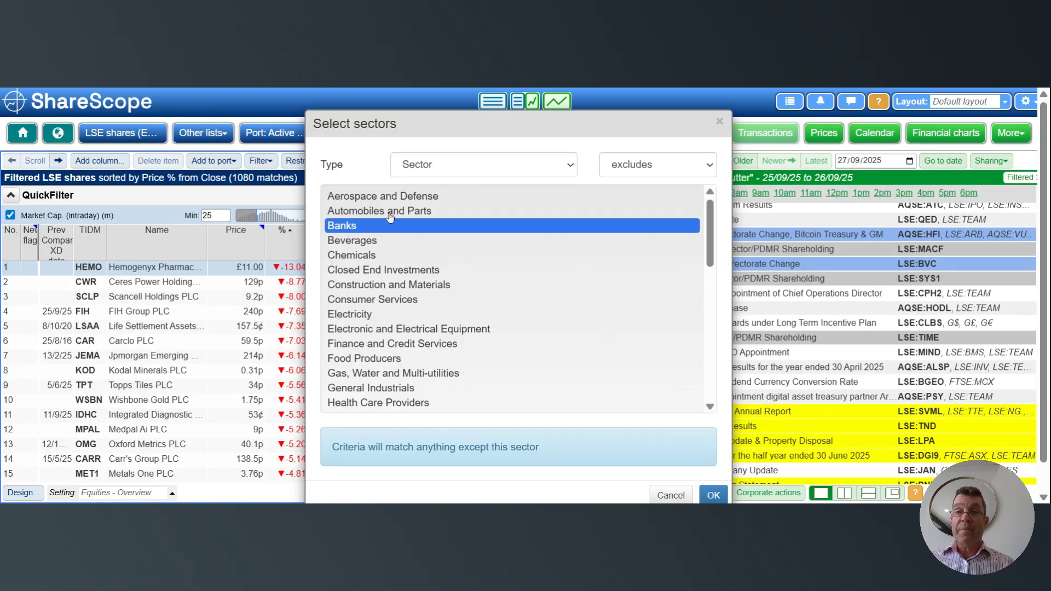
ctrl+click(372, 271)
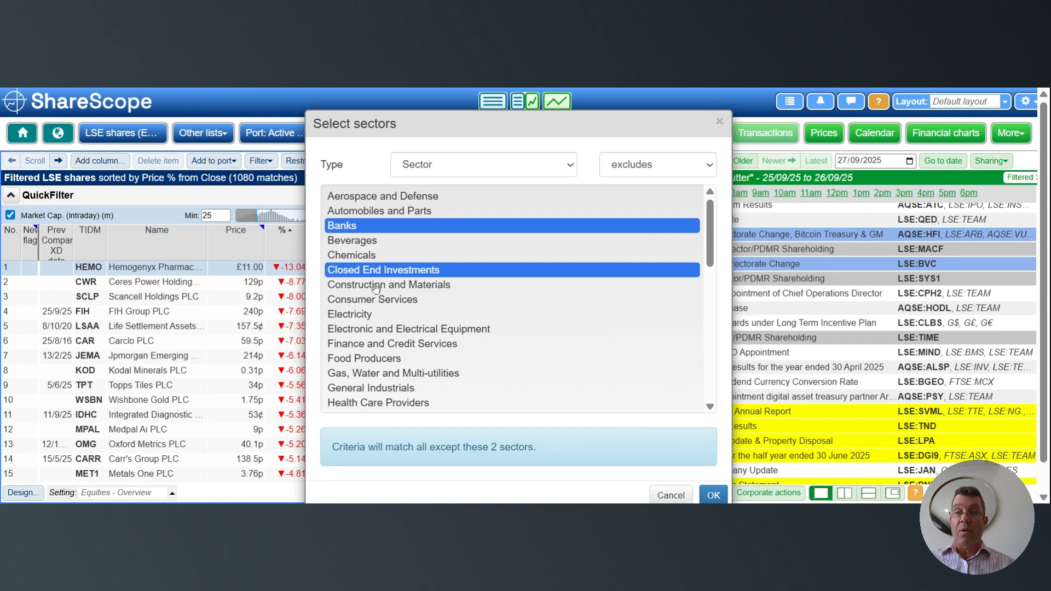
ctrl+click(376, 285)
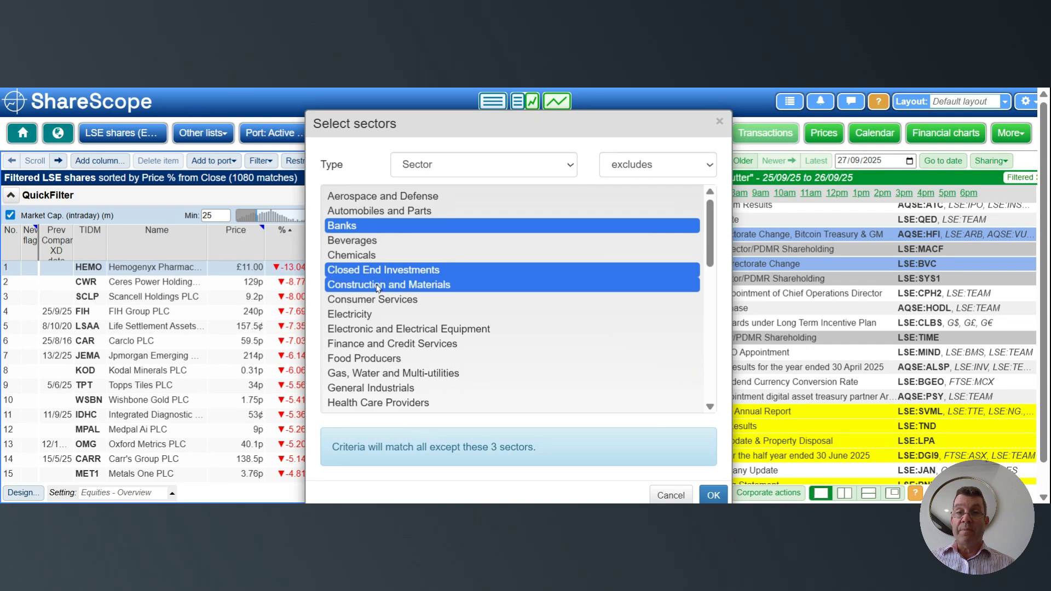
ctrl+click(341, 289)
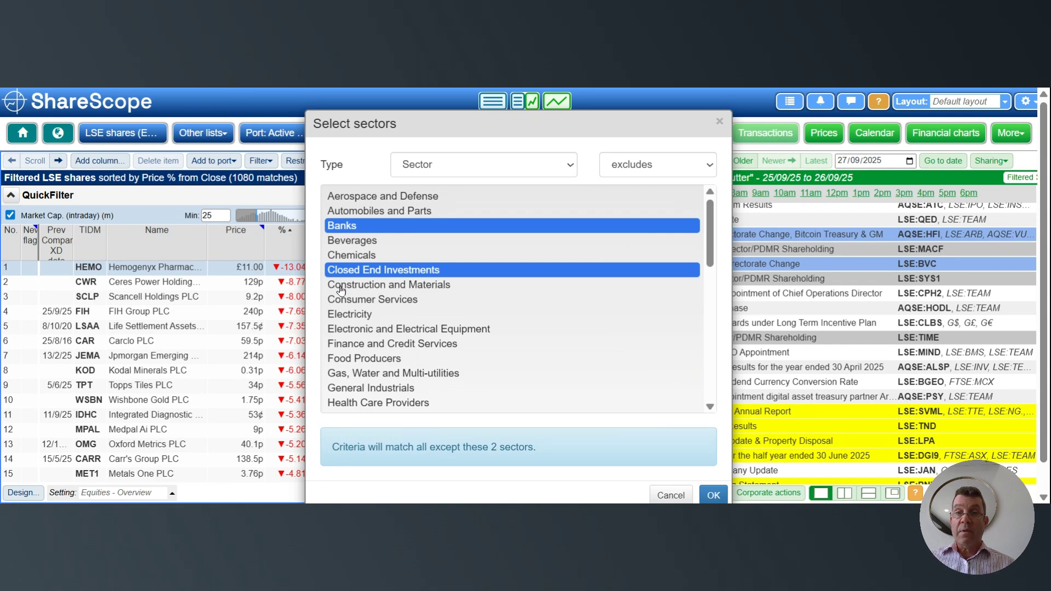
ctrl+click(341, 290)
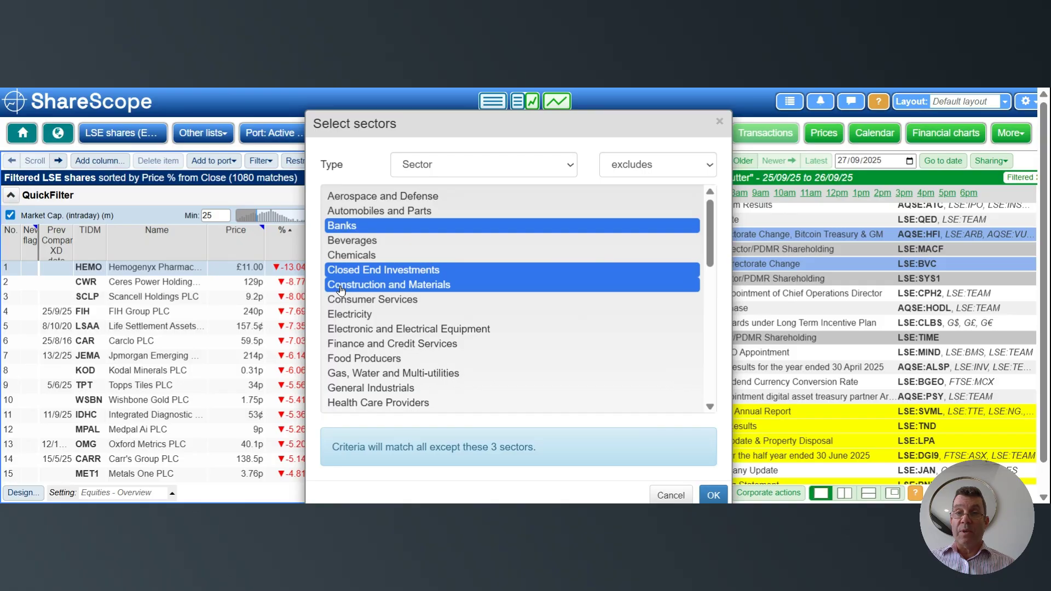
ctrl+click(340, 289)
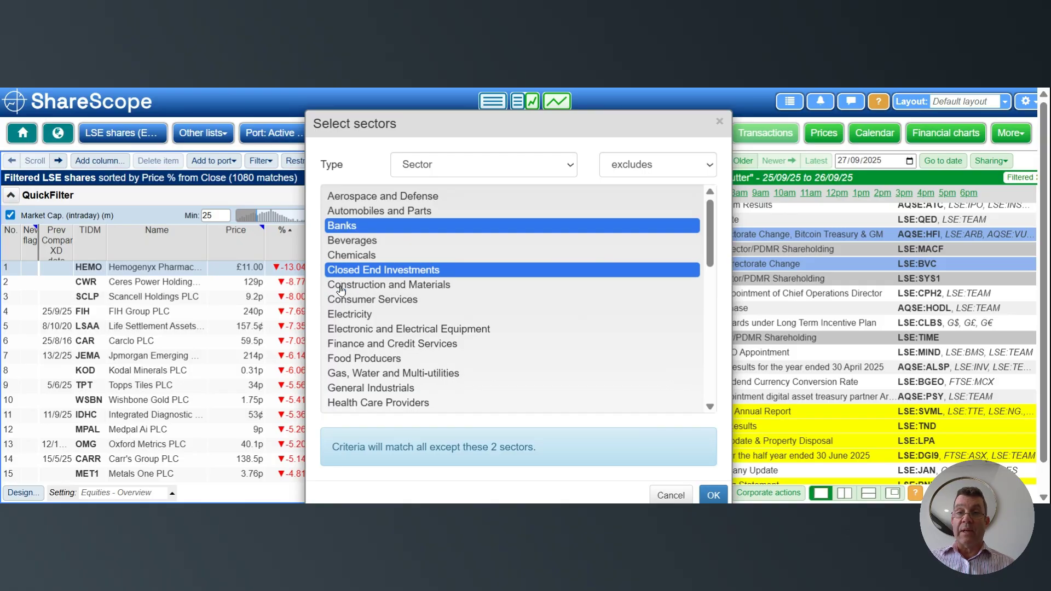
- Add Electricity; Gas, Water and Multi-utilities; Life Insurance; Oil, Gas and Coal; and Non-life Insurance to the excluded sectors
ctrl+click(363, 317)
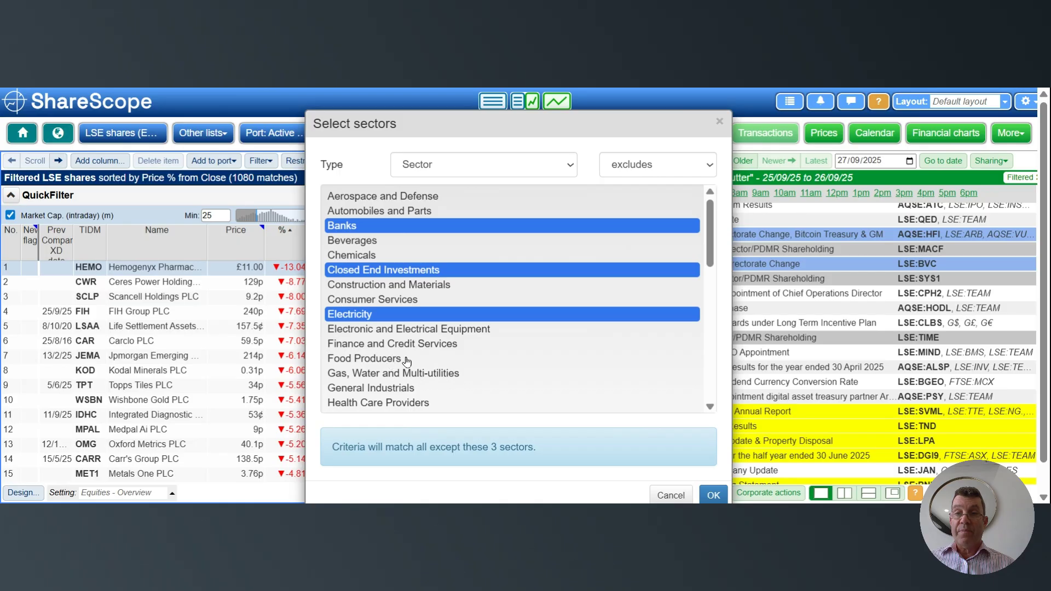
ctrl+click(399, 375)
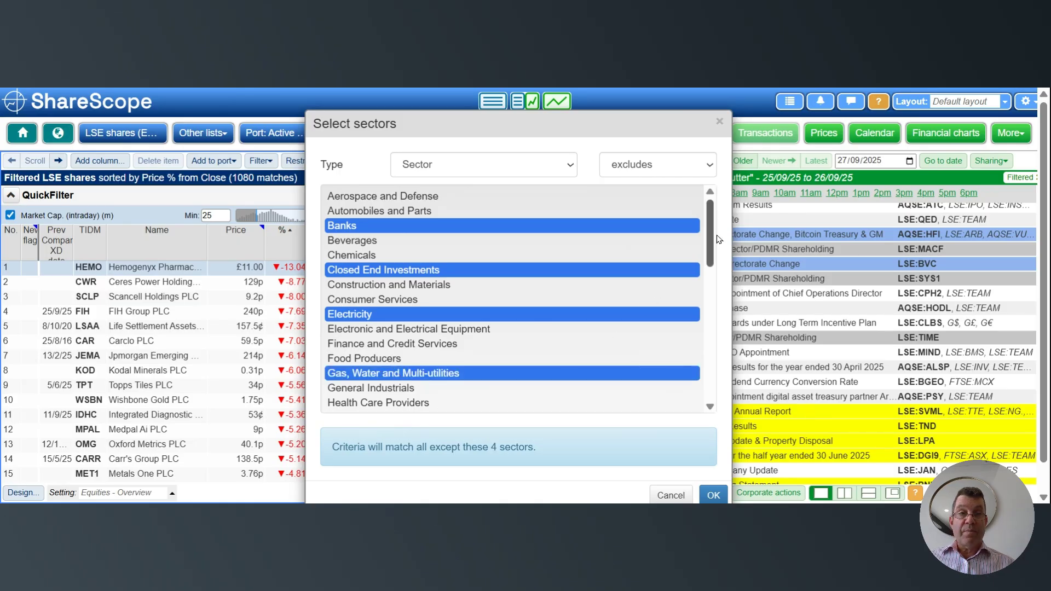
drag(709, 241, 710, 329)
click(356, 261)
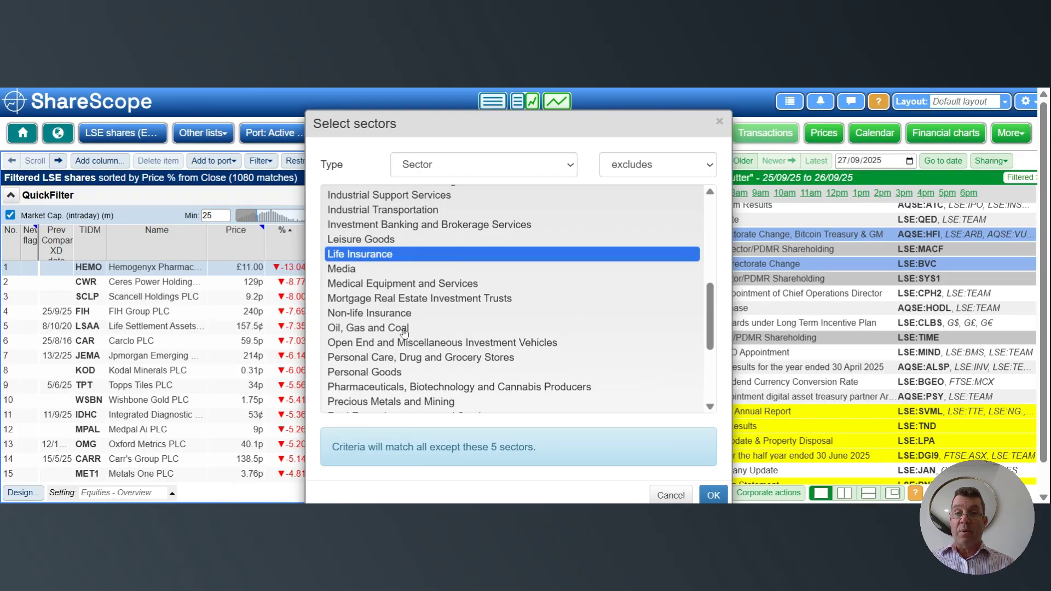
click(371, 332)
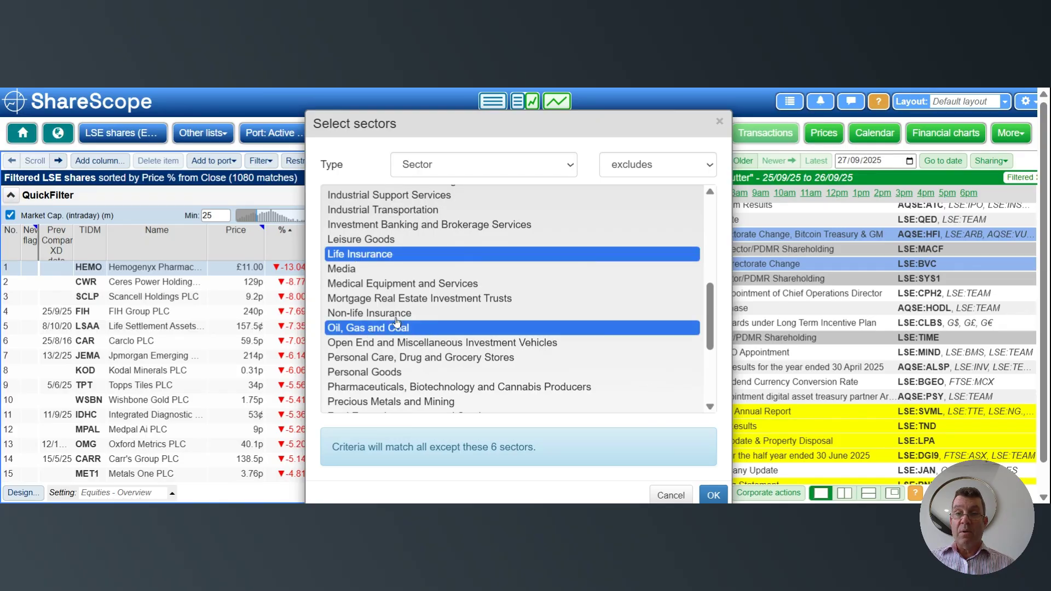
click(384, 316)
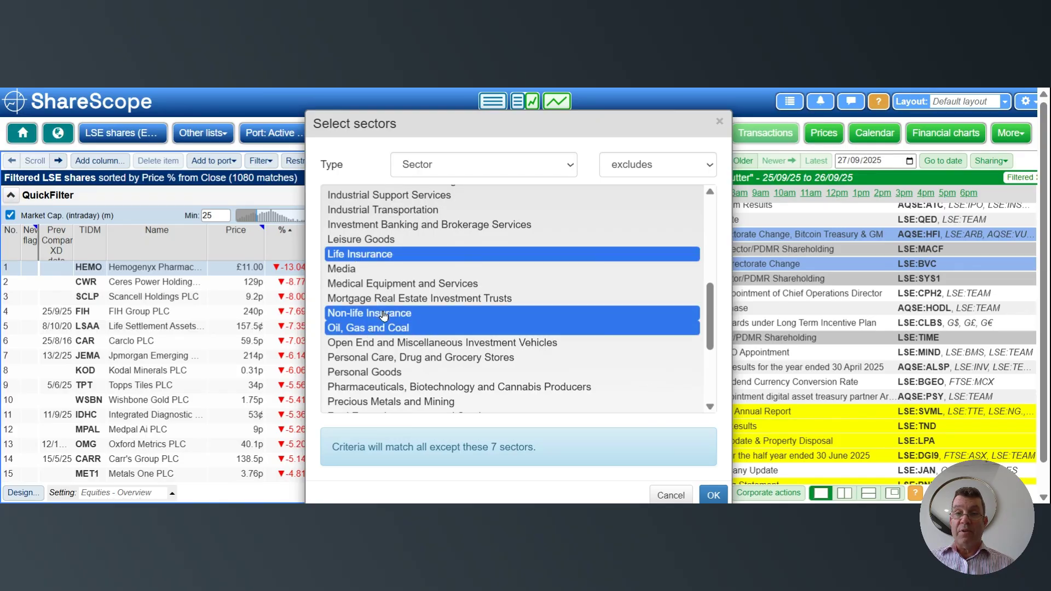
- Exclude Open End and Miscellaneous Investment Vehicles and Precious Metals and Mining as well, and apply the updated quick filter to the share list
click(453, 347)
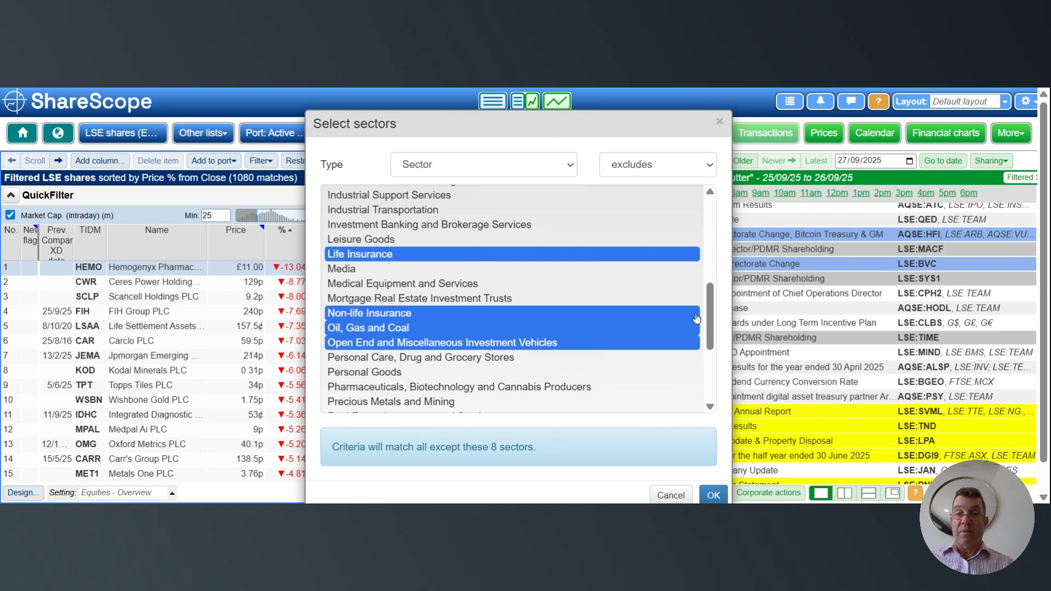
scroll(710, 319, down, 3)
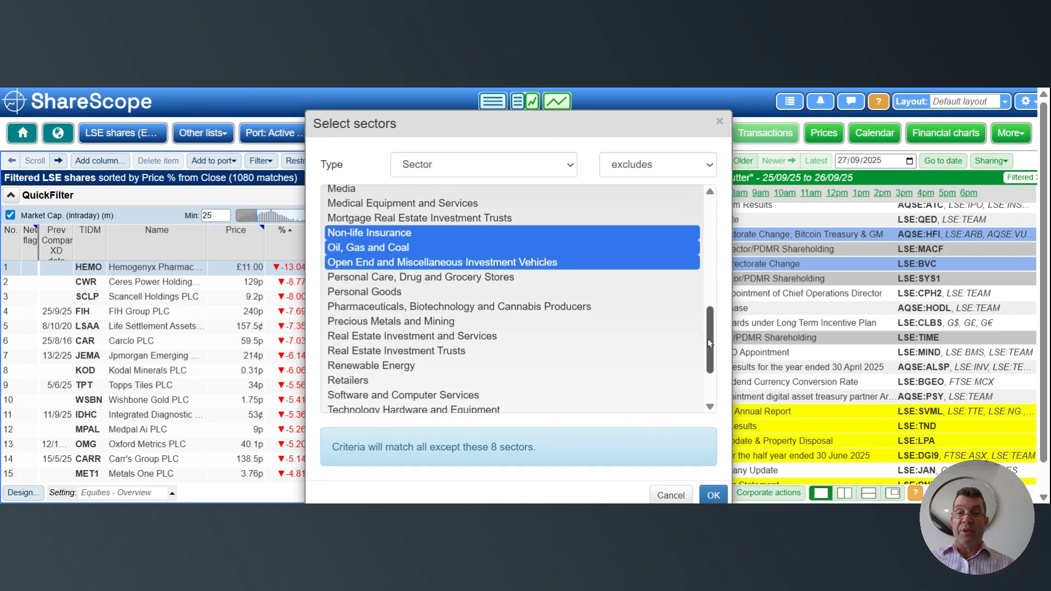
click(404, 321)
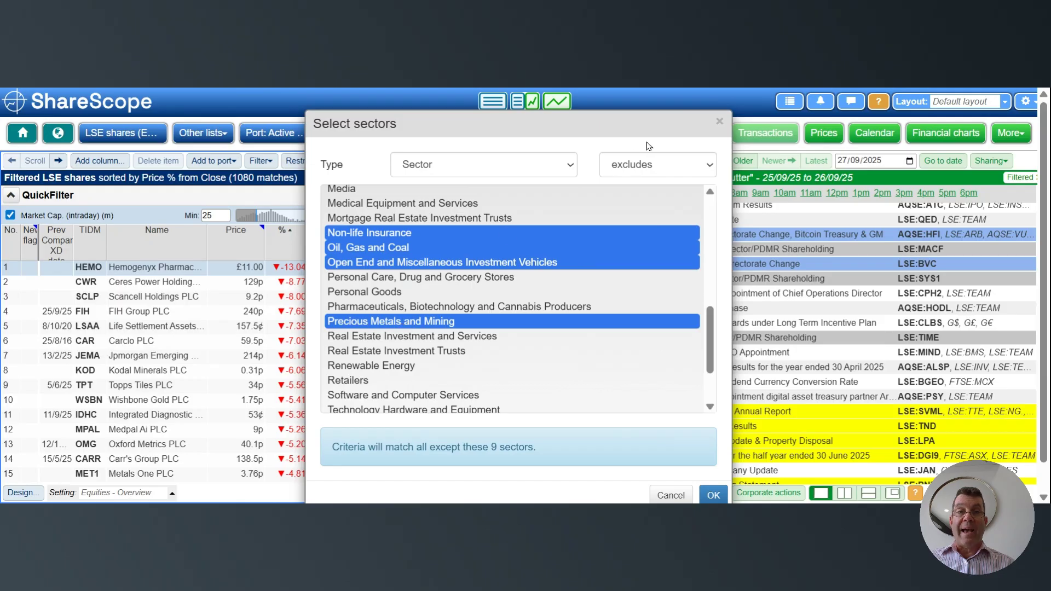
click(683, 169)
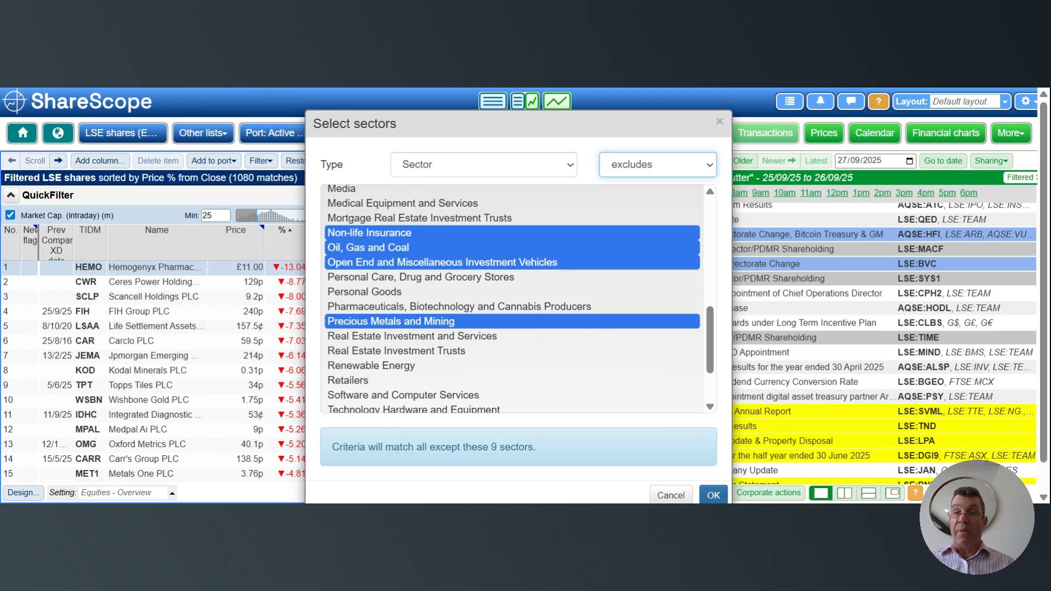
click(713, 493)
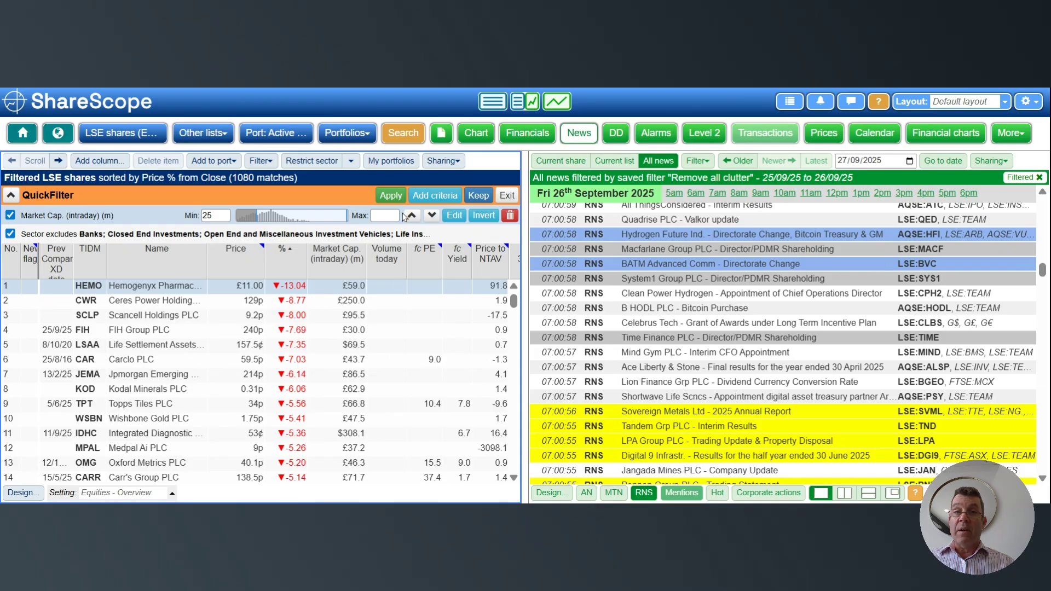
click(390, 196)
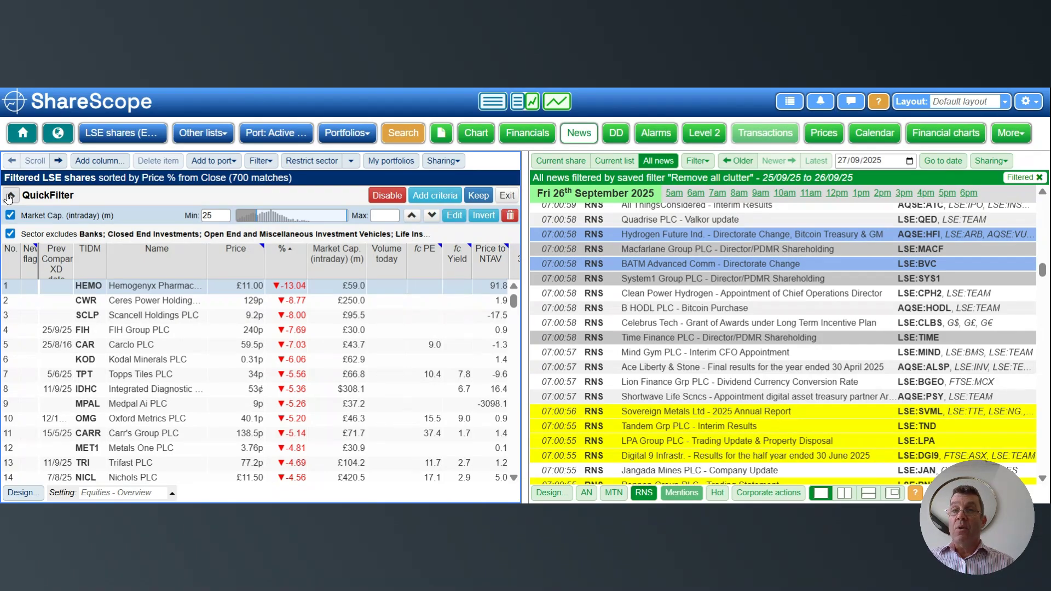
click(260, 160)
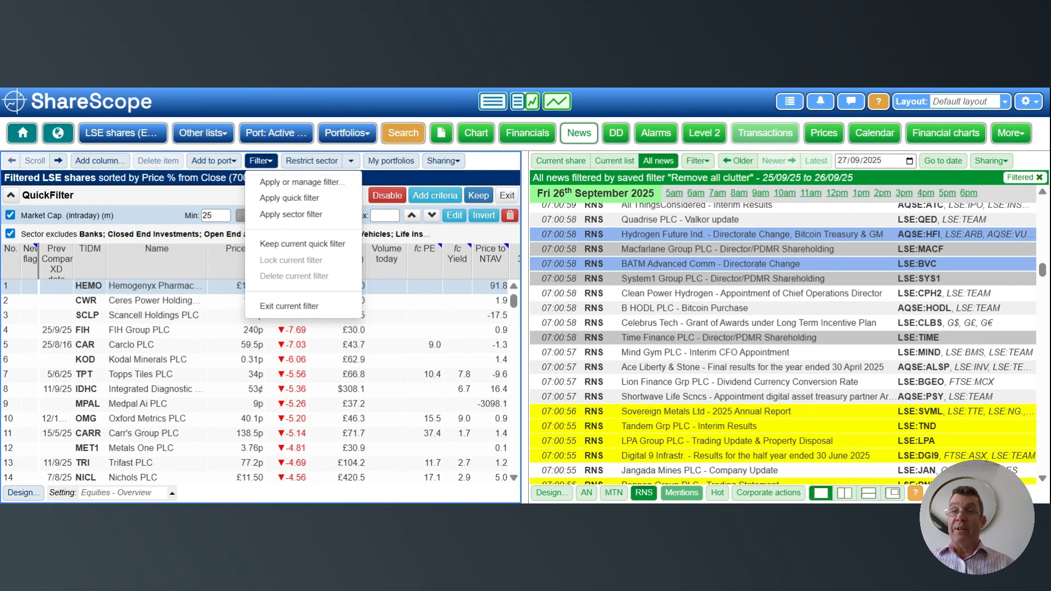
click(262, 163)
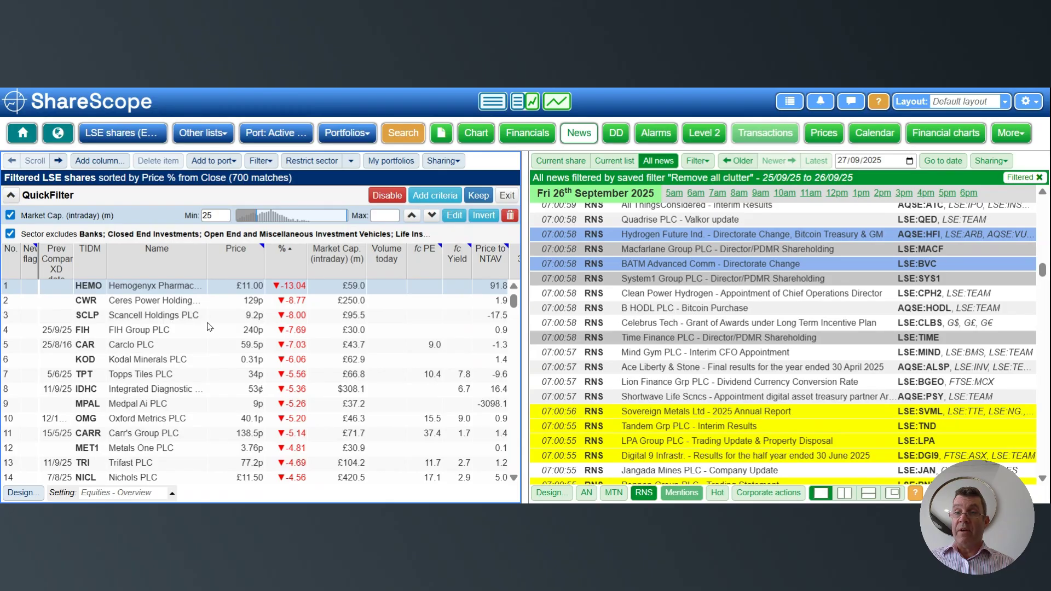
- Restrict the news to the current filtered share list and read through its headlines back to the earliest 25 September releases
click(625, 161)
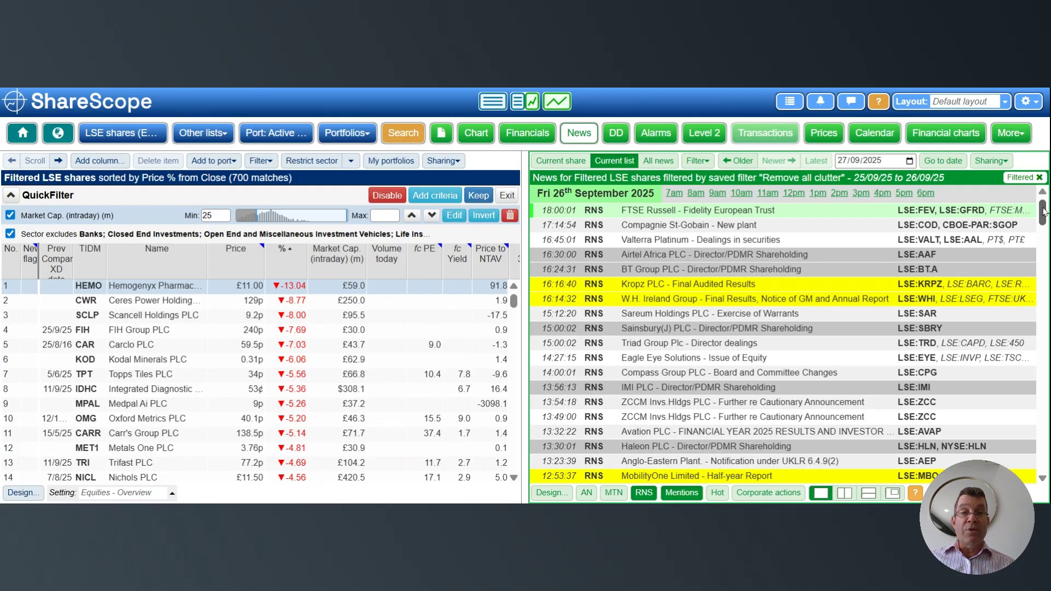
drag(1043, 212, 1043, 221)
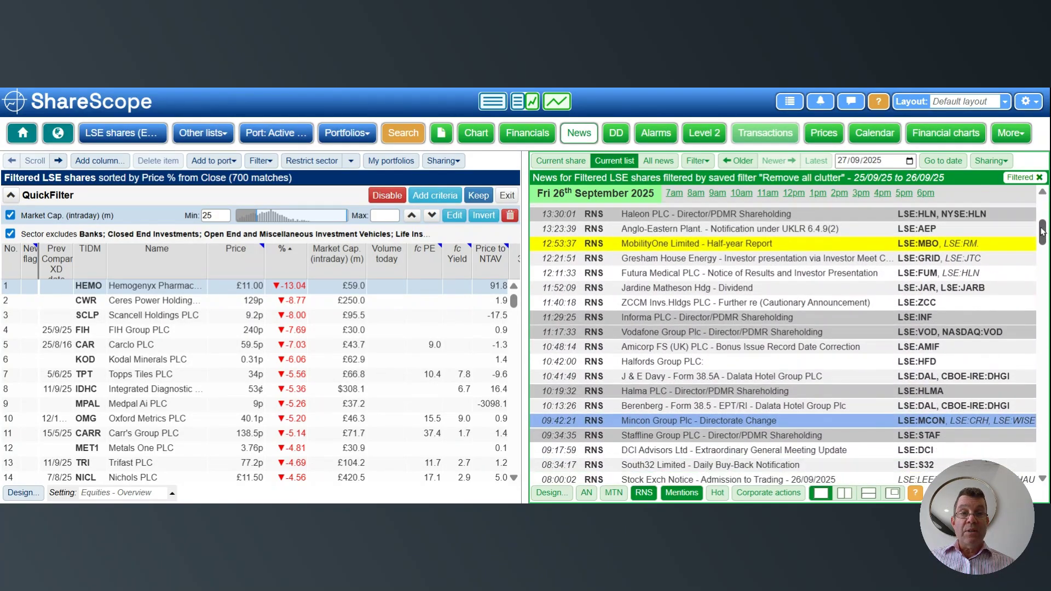
drag(1042, 232, 1034, 459)
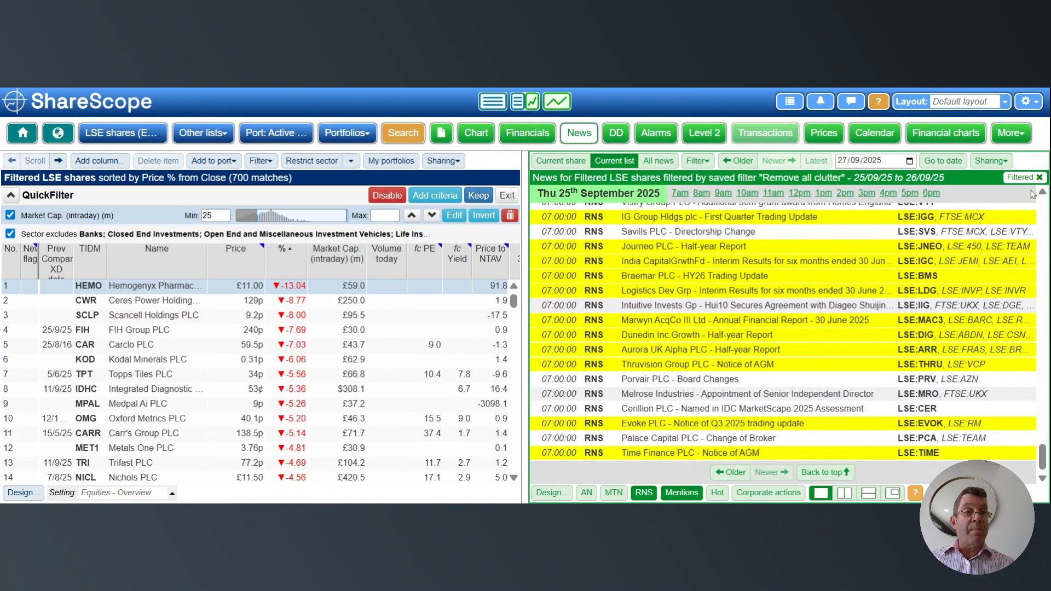
drag(1042, 192, 1044, 198)
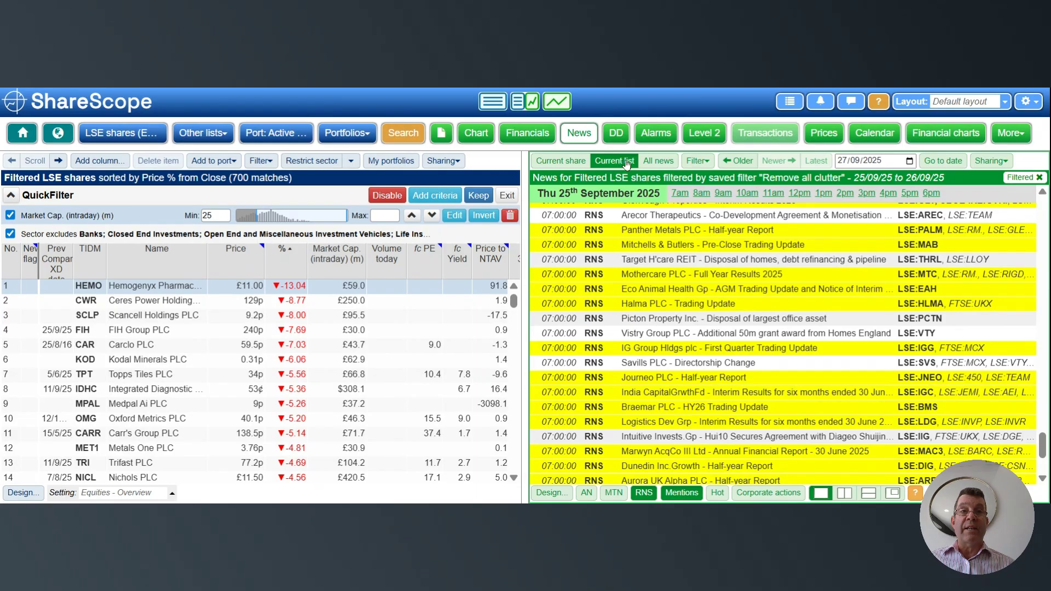
- Switch the news scope to all news and on to Scancell Holdings PLC alone, and exit the current saved news filter
click(655, 162)
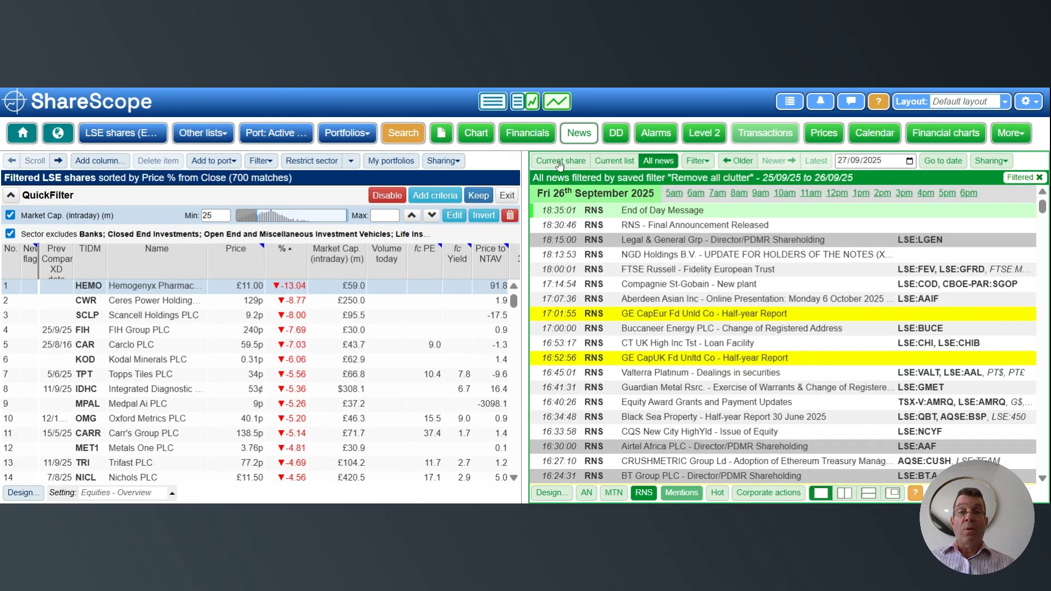
click(156, 317)
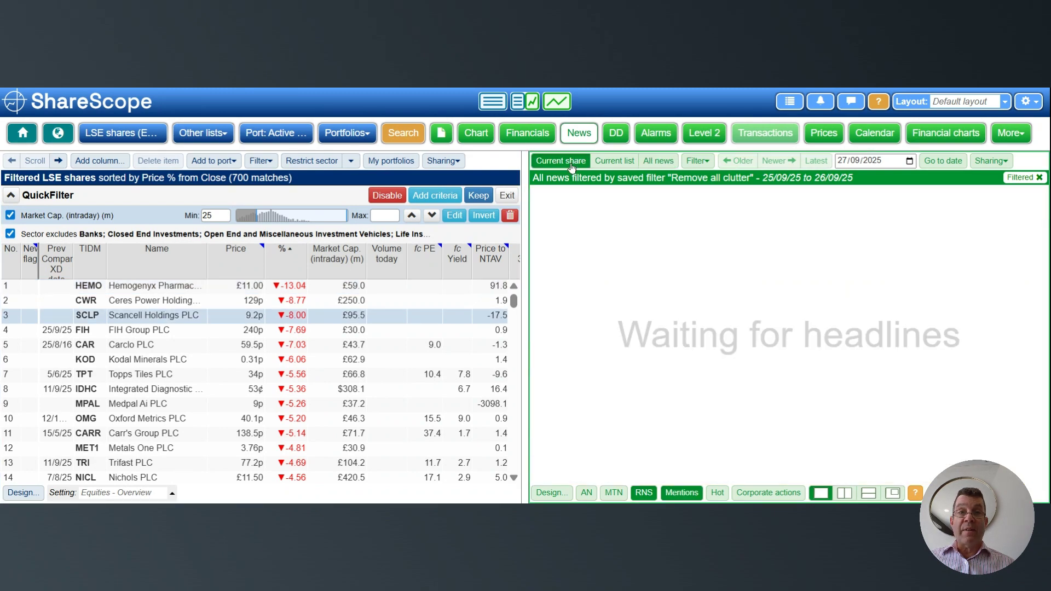
click(570, 164)
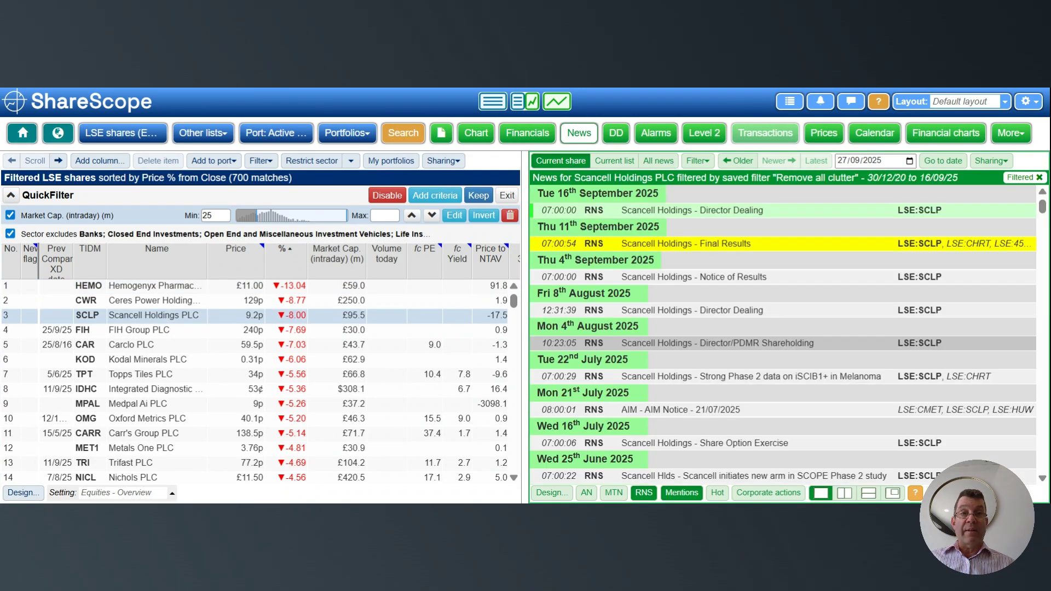
click(698, 162)
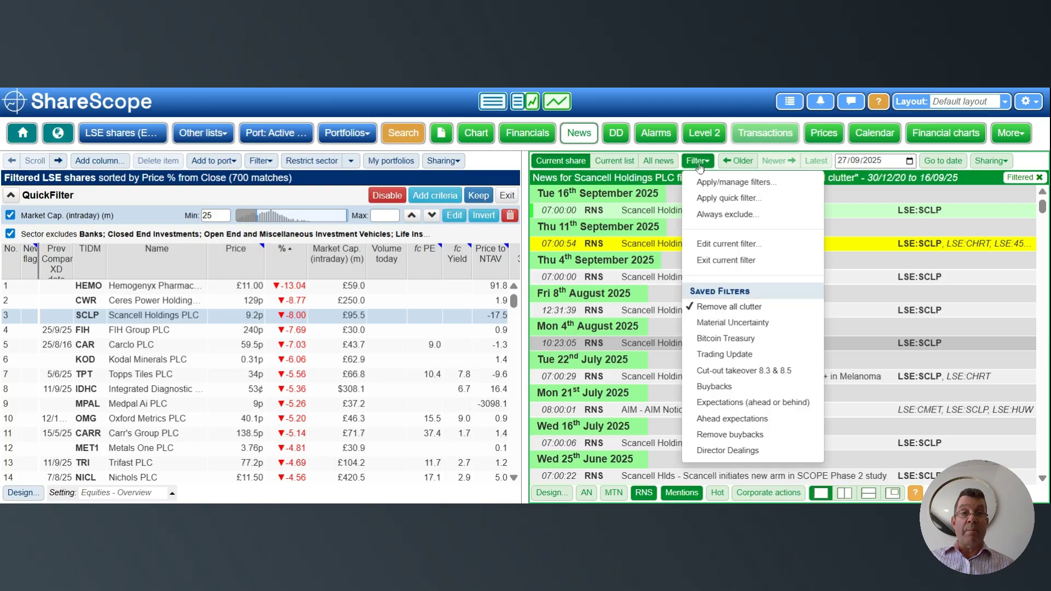
click(733, 263)
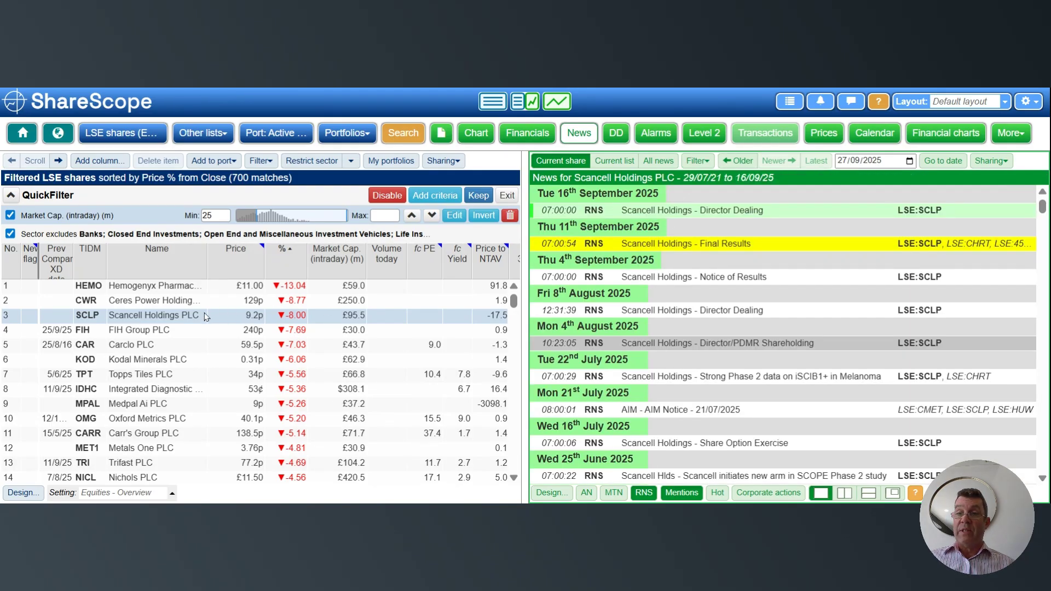
- Show news for the current share list with the saved filter "Remove all clutter" and review the 26 September headlines around 7am
click(613, 165)
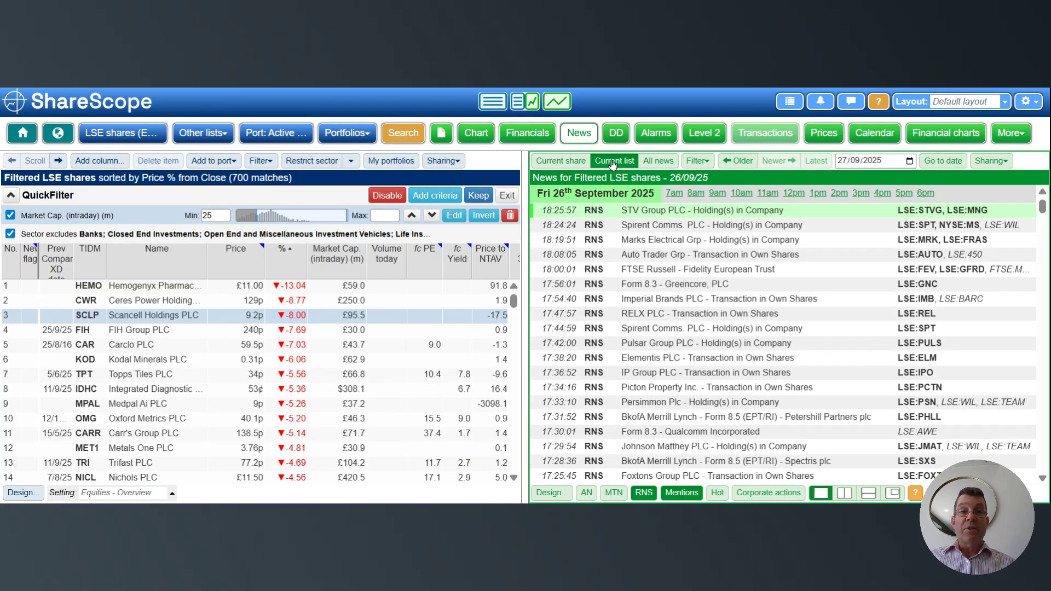
click(694, 161)
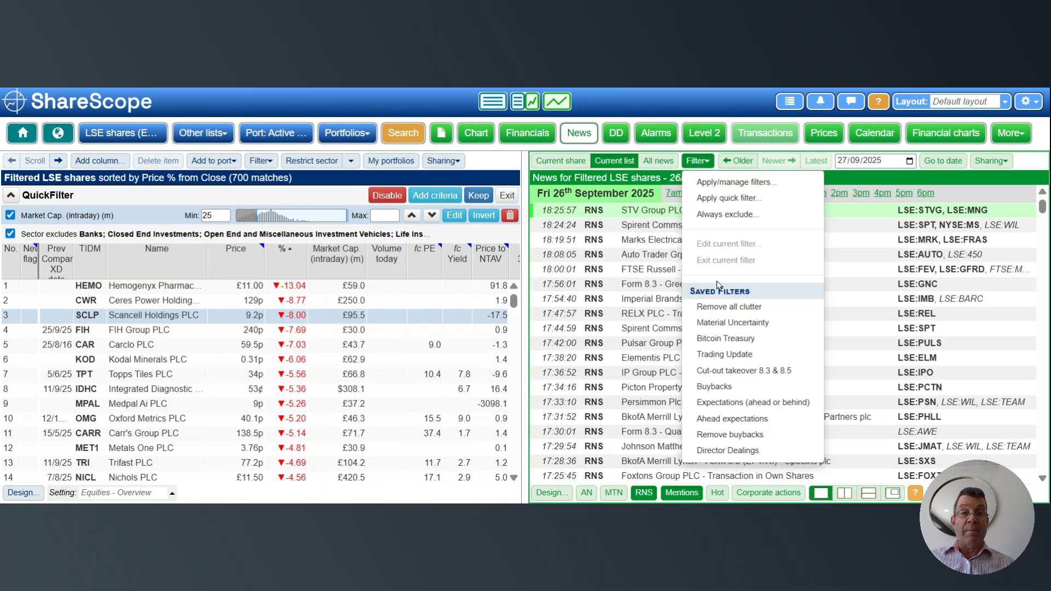
click(728, 307)
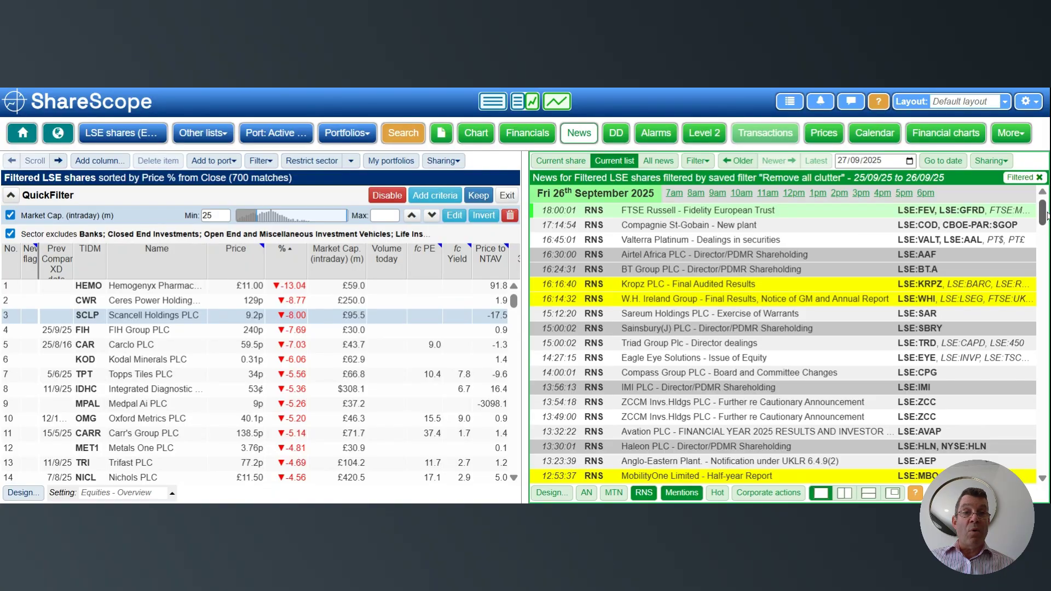
drag(1046, 215, 1045, 276)
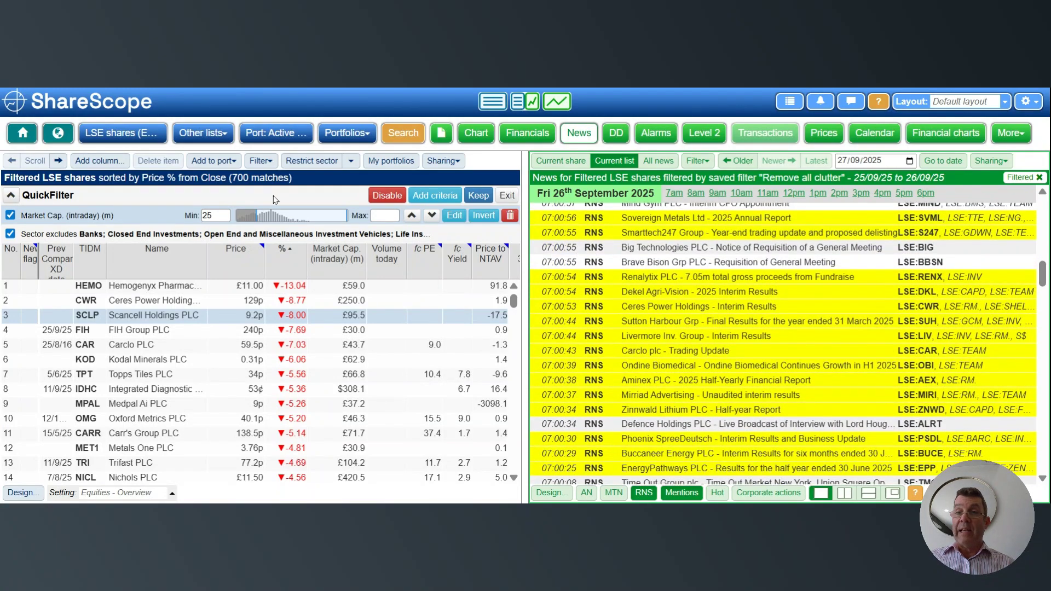
- Open the minimum value of the intraday market cap criterion for editing
click(214, 215)
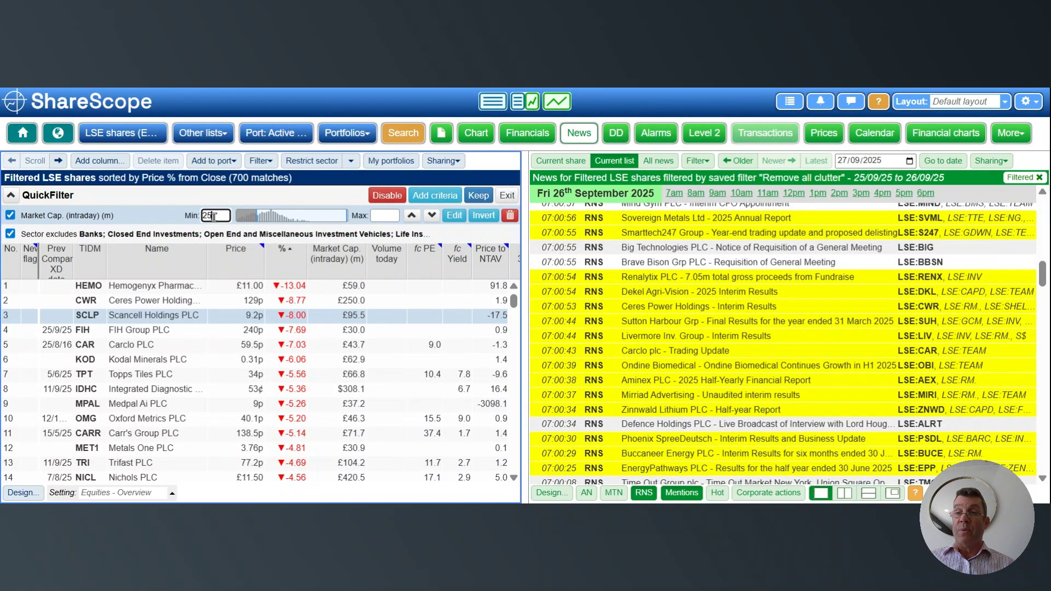